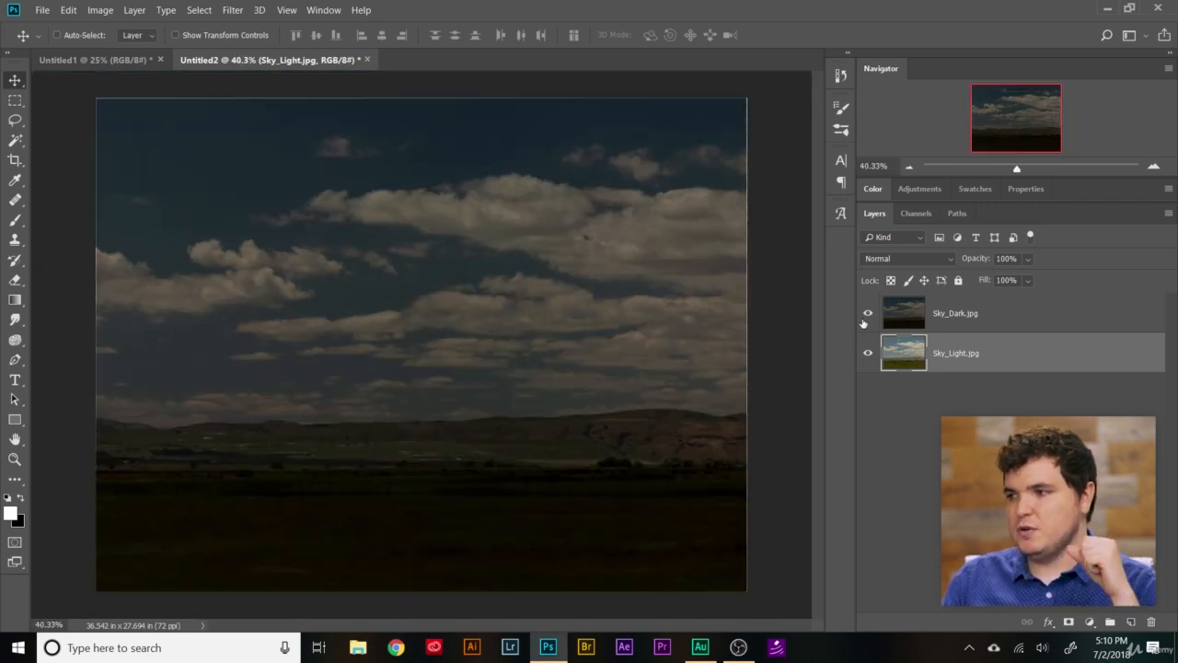
Compare the cloud detail in the Sky_Light.jpg and Sky_Dark.jpg exposures by hiding and showing the dark layer.
{"action": "left_click", "coordinate": [867, 314]}
{"action": "left_click", "coordinate": [1003, 469]}
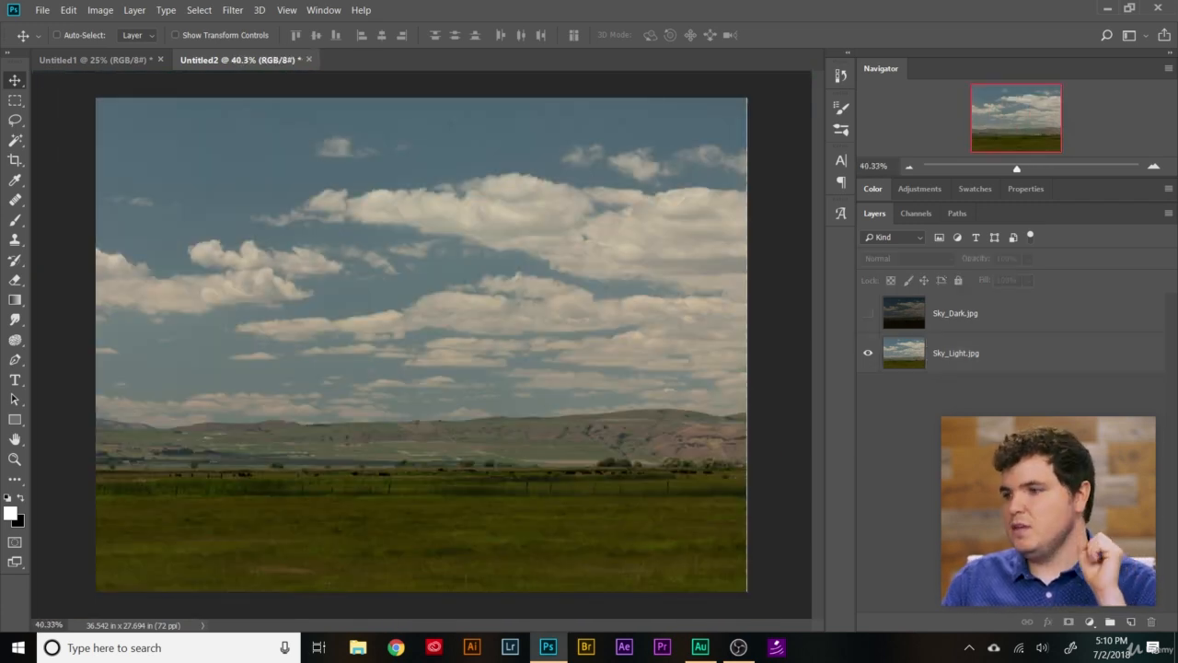
{"action": "left_click", "coordinate": [909, 363]}
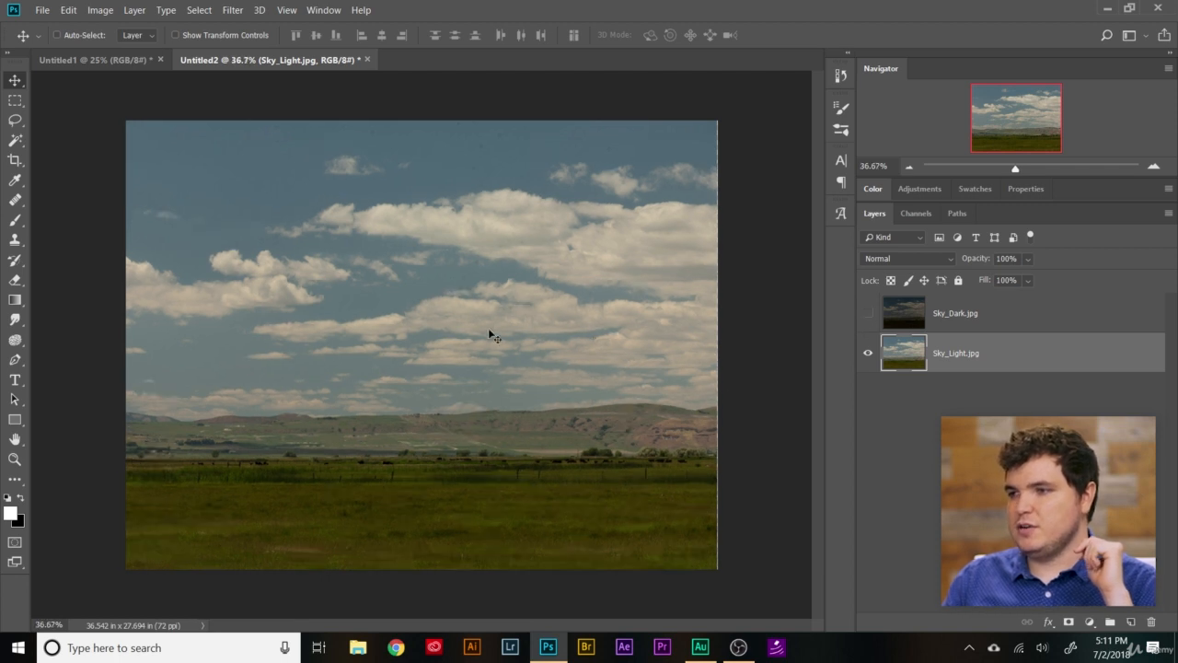
{"action": "scroll", "coordinate": [484, 333], "scroll_direction": "up", "scroll_amount": 4}
{"action": "scroll", "coordinate": [484, 333], "scroll_direction": "up", "scroll_amount": 2}
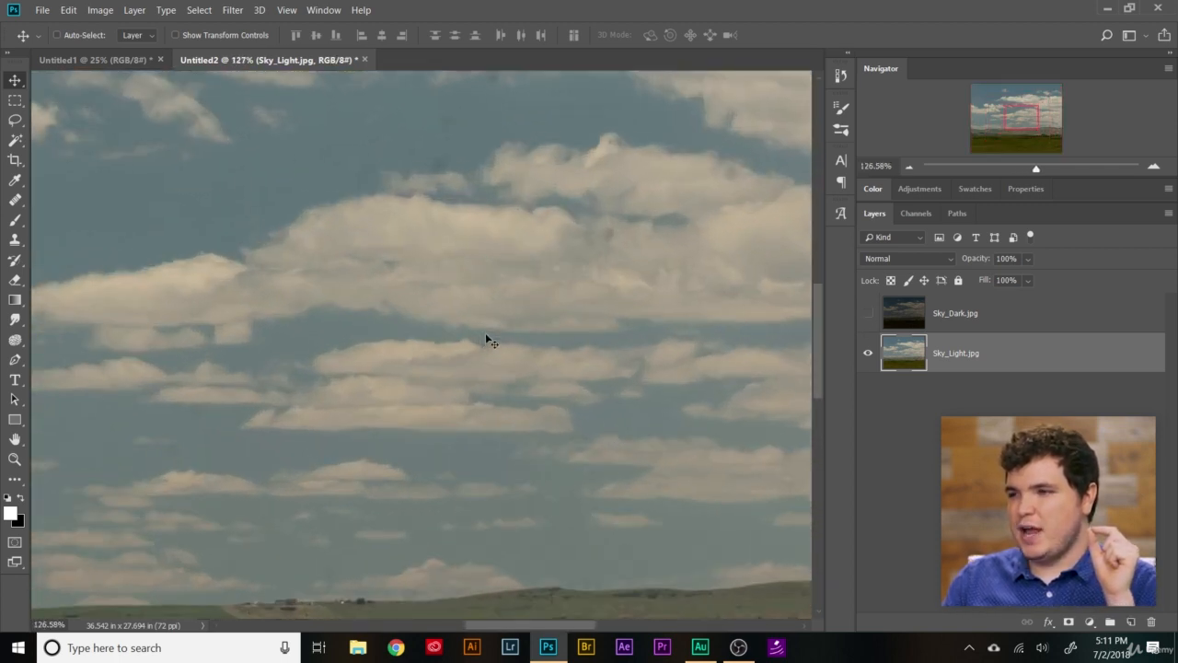
{"action": "scroll", "coordinate": [469, 254], "scroll_direction": "up", "scroll_amount": 2}
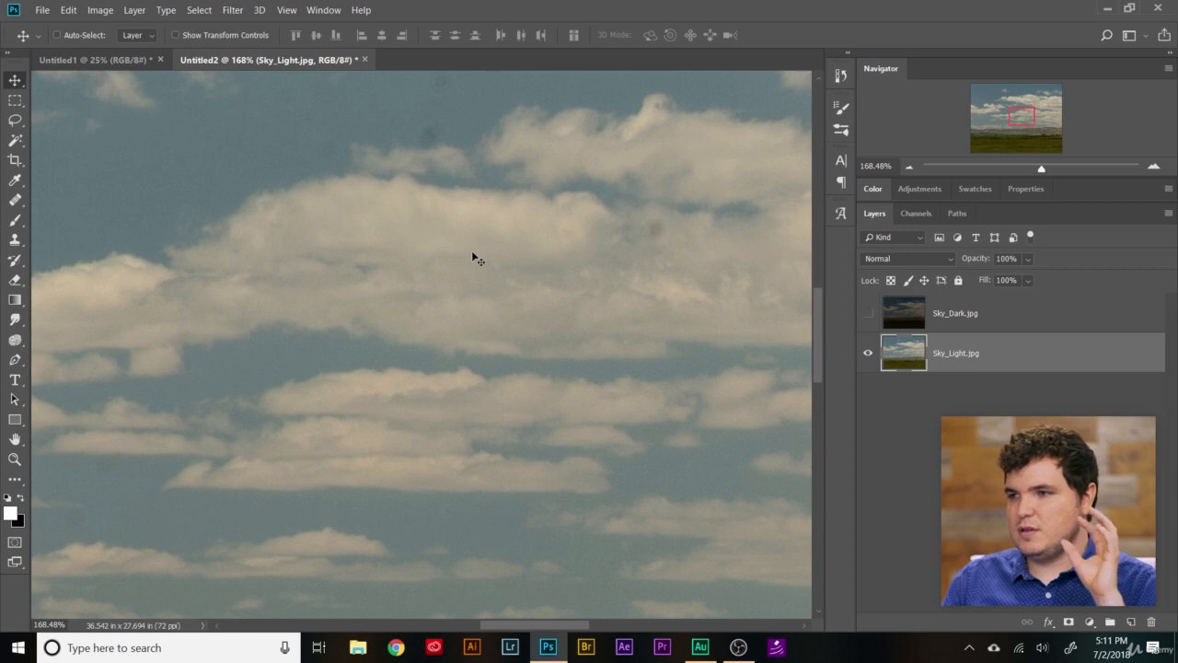
{"action": "scroll", "coordinate": [444, 285], "scroll_direction": "up", "scroll_amount": 3}
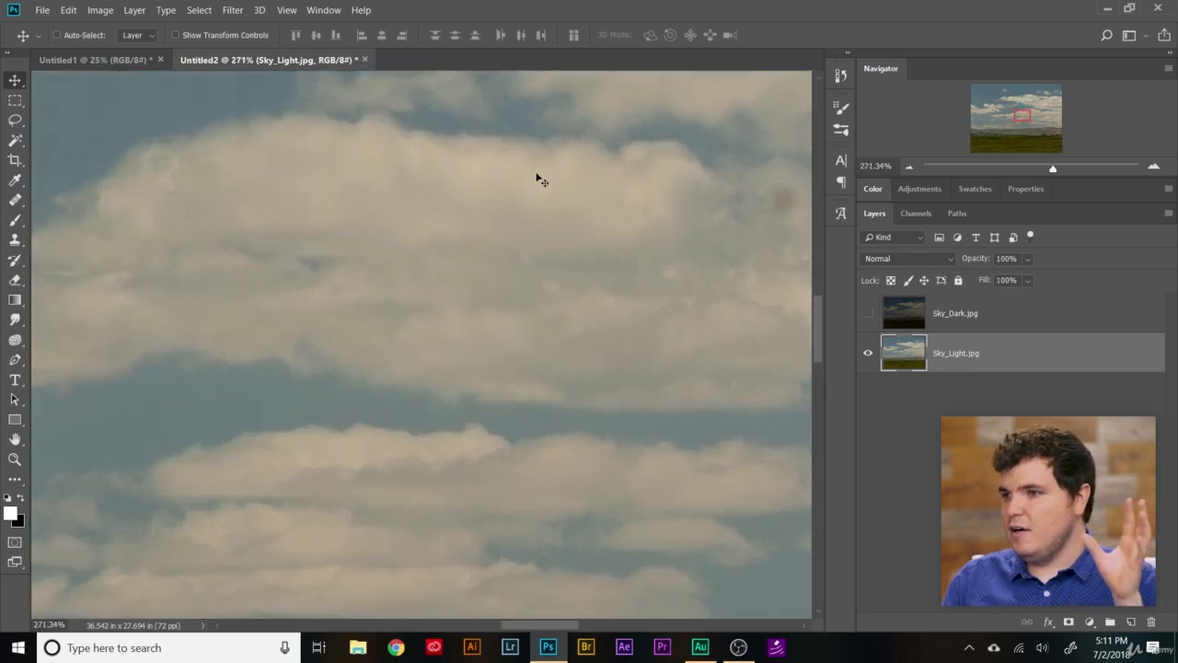
{"action": "left_click", "coordinate": [871, 314]}
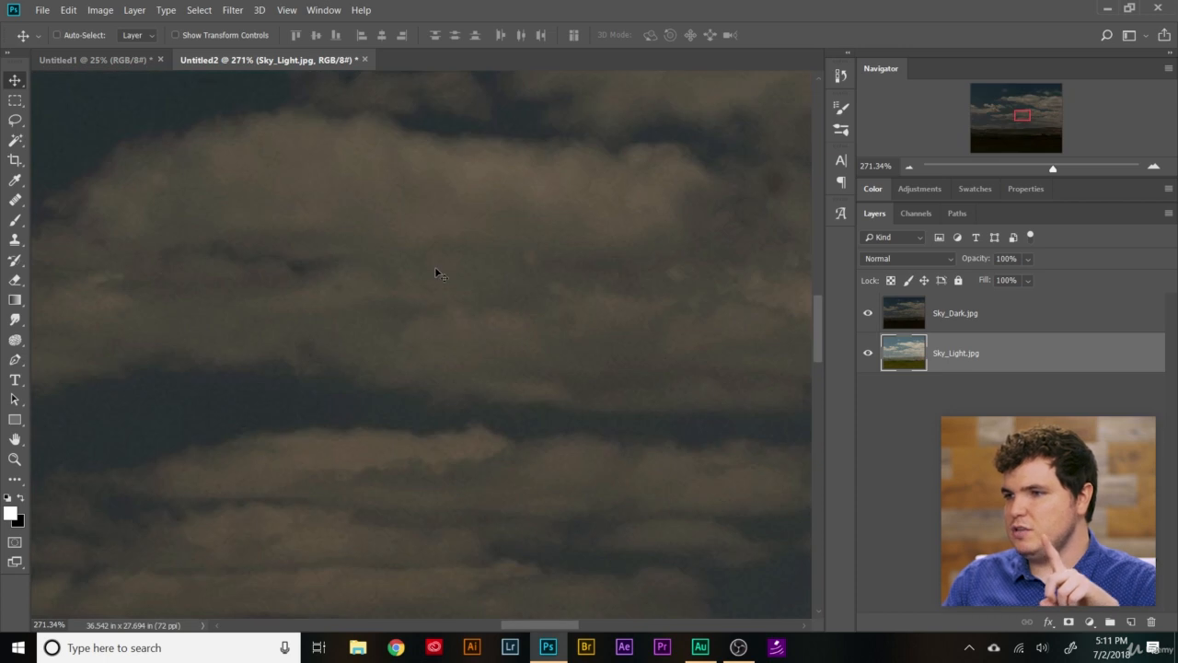
{"action": "scroll", "coordinate": [437, 272], "scroll_direction": "down", "scroll_amount": 3}
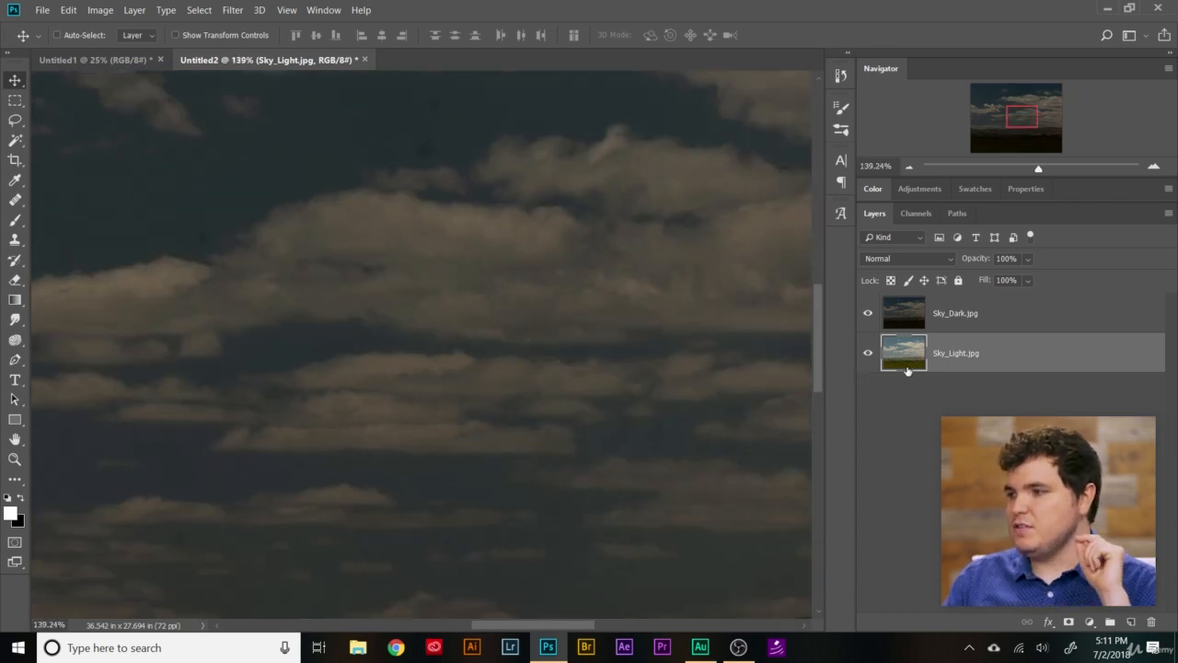
Set the blend mode of the Sky_Dark.jpg layer to Overlay.
{"action": "left_click", "coordinate": [911, 321]}
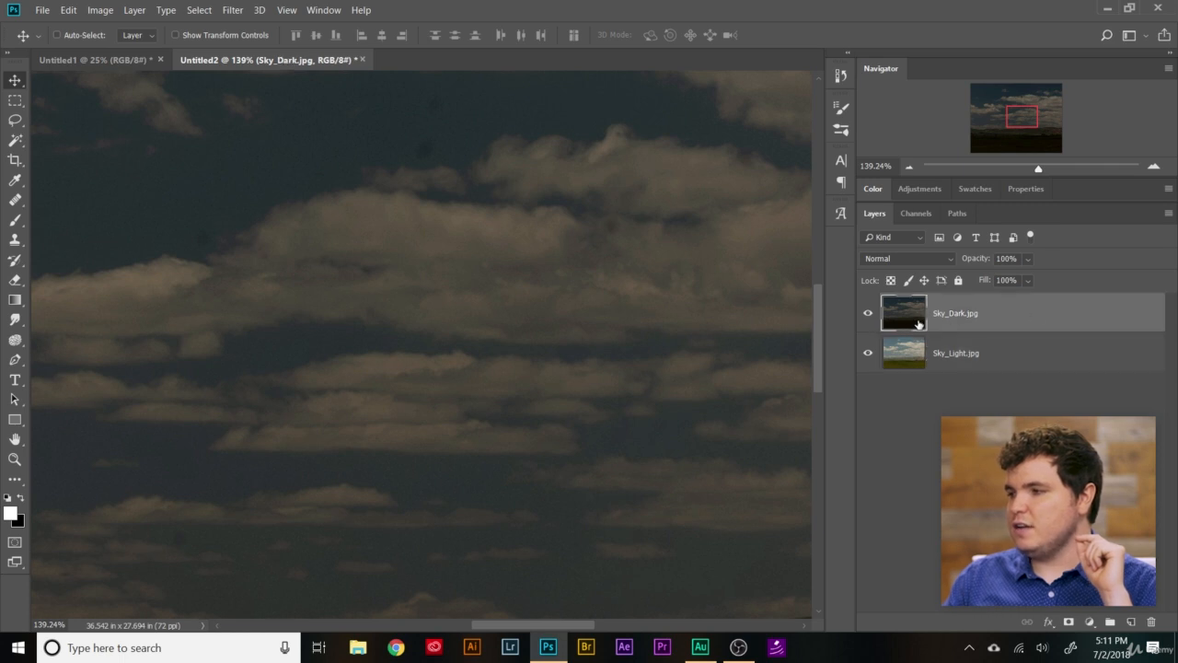
{"action": "left_click", "coordinate": [910, 257]}
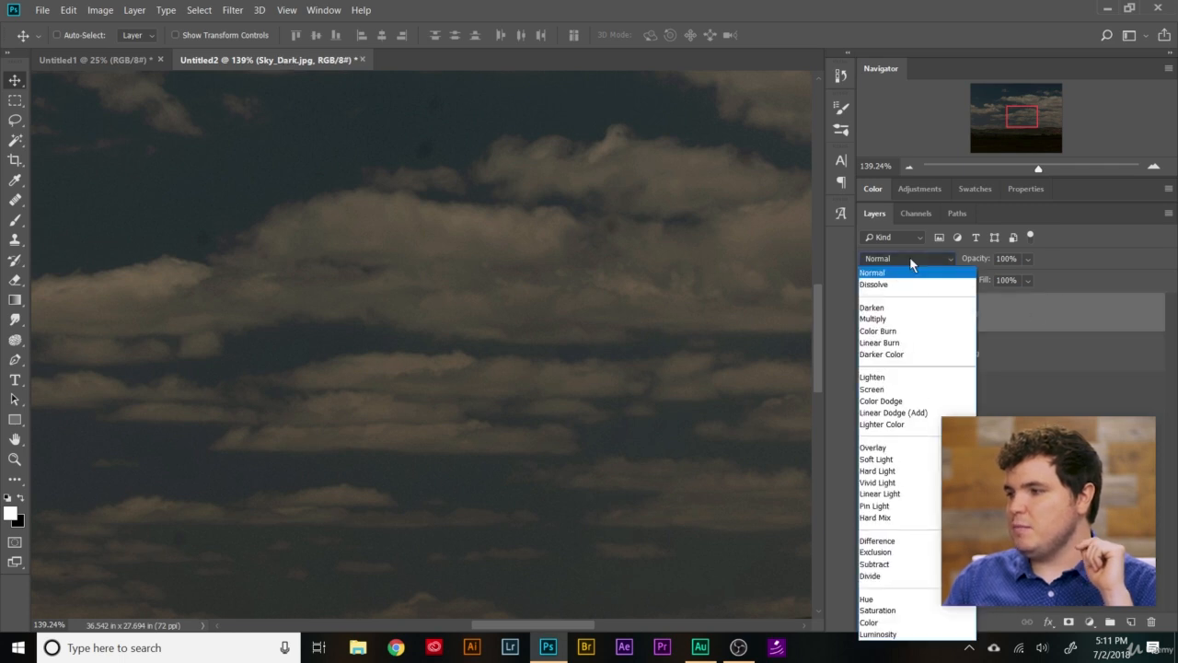
{"action": "left_click", "coordinate": [917, 447]}
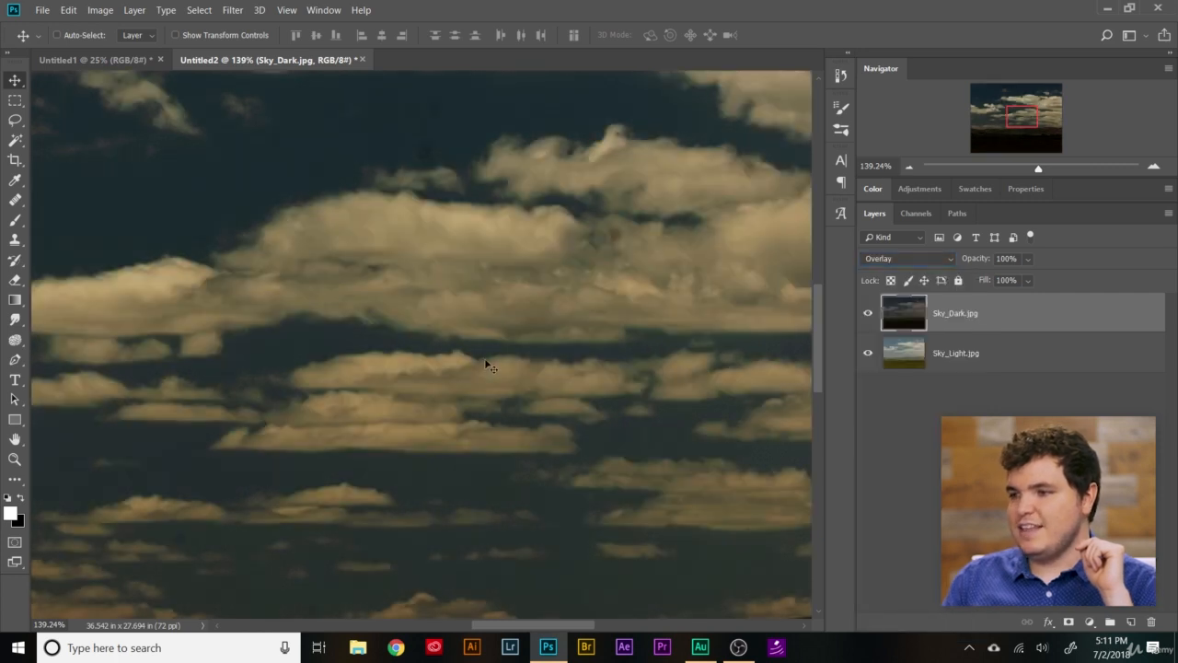
Reduce the opacity of the Sky_Dark.jpg overlay layer to 17%.
{"action": "scroll", "coordinate": [487, 366], "scroll_direction": "down", "scroll_amount": 5}
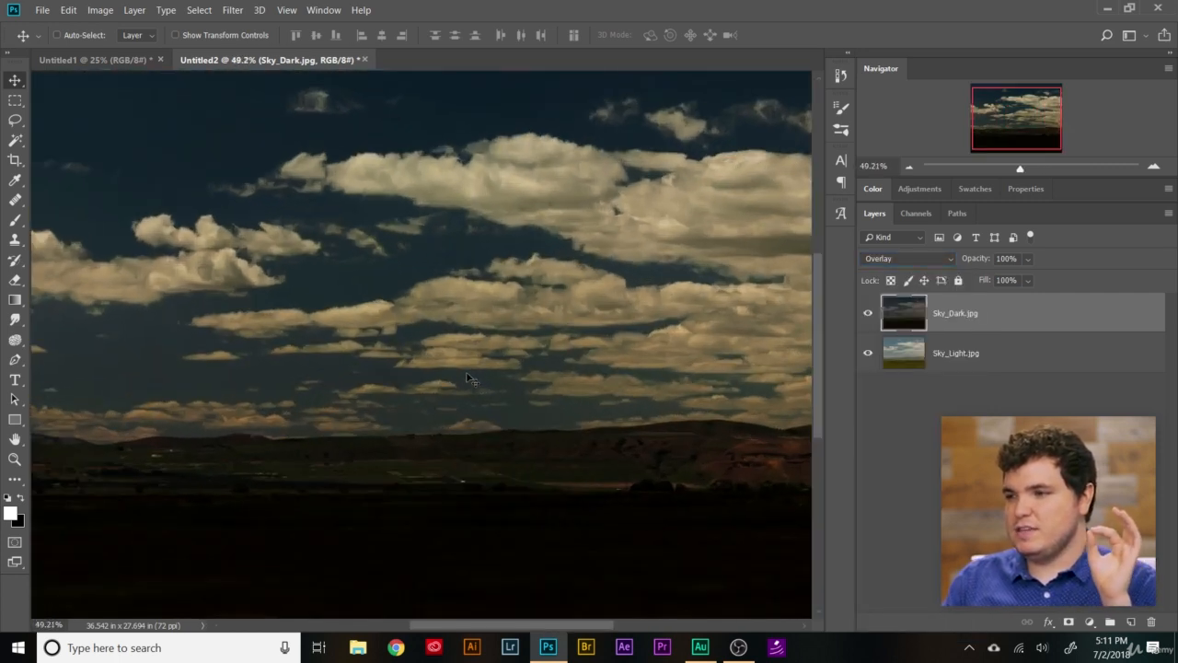
{"action": "scroll", "coordinate": [467, 378], "scroll_direction": "up", "scroll_amount": 5}
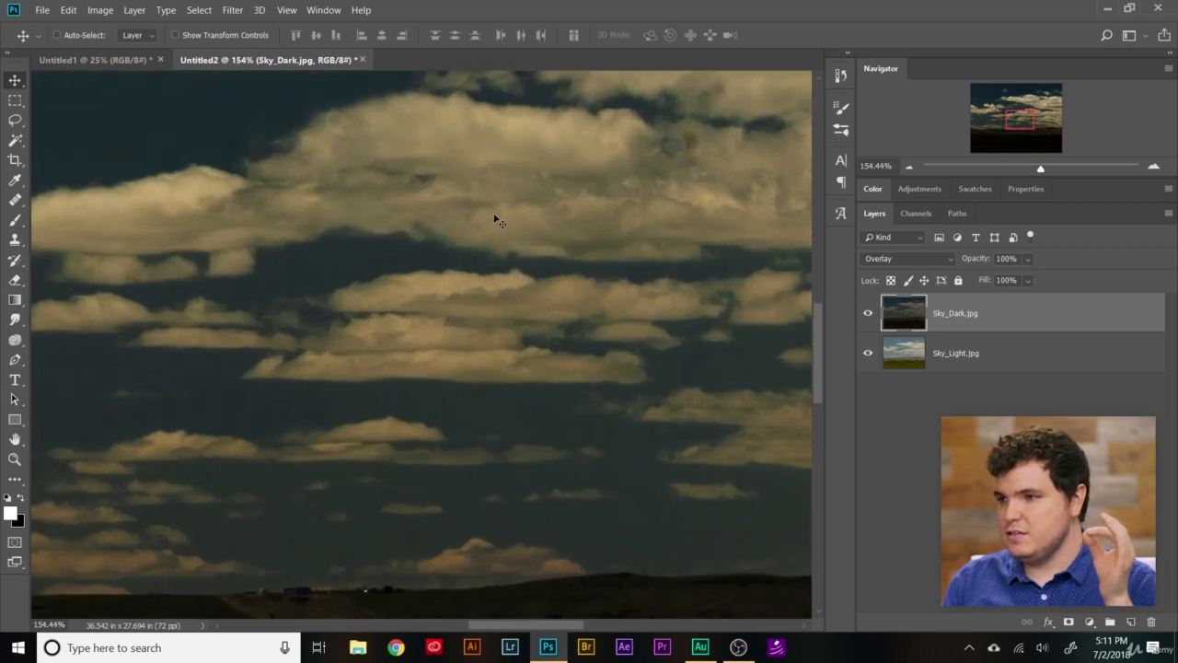
{"action": "scroll", "coordinate": [493, 223], "scroll_direction": "up", "scroll_amount": 2}
{"action": "scroll", "coordinate": [435, 305], "scroll_direction": "down", "scroll_amount": 2}
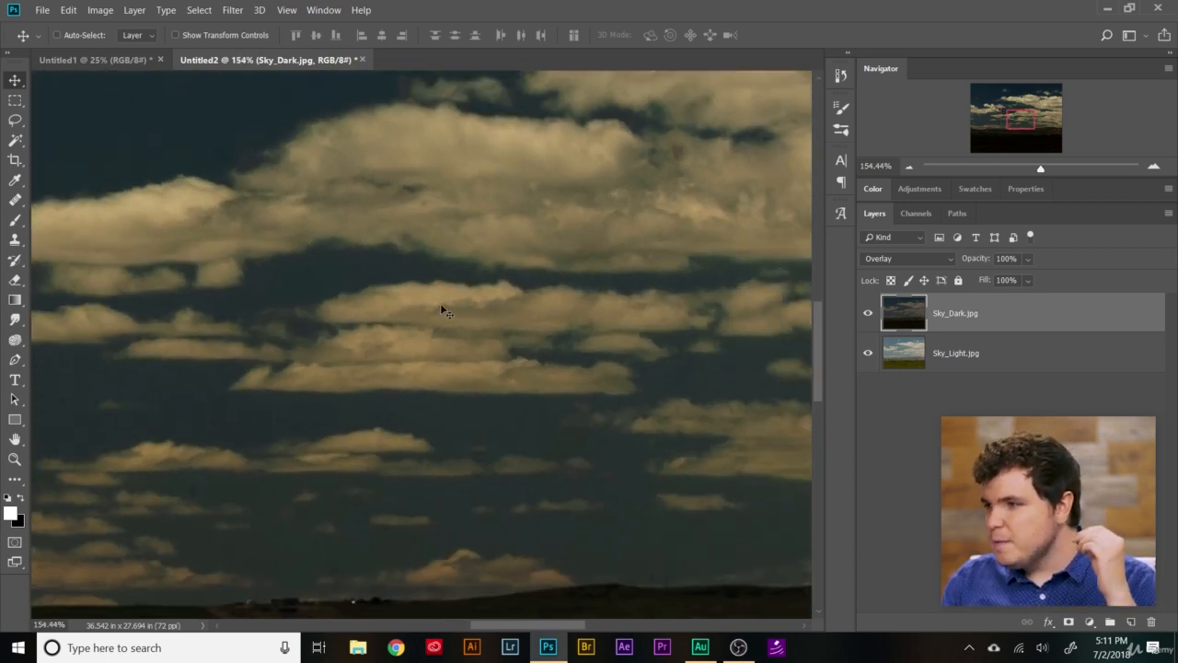
{"action": "scroll", "coordinate": [440, 302], "scroll_direction": "down", "scroll_amount": 2}
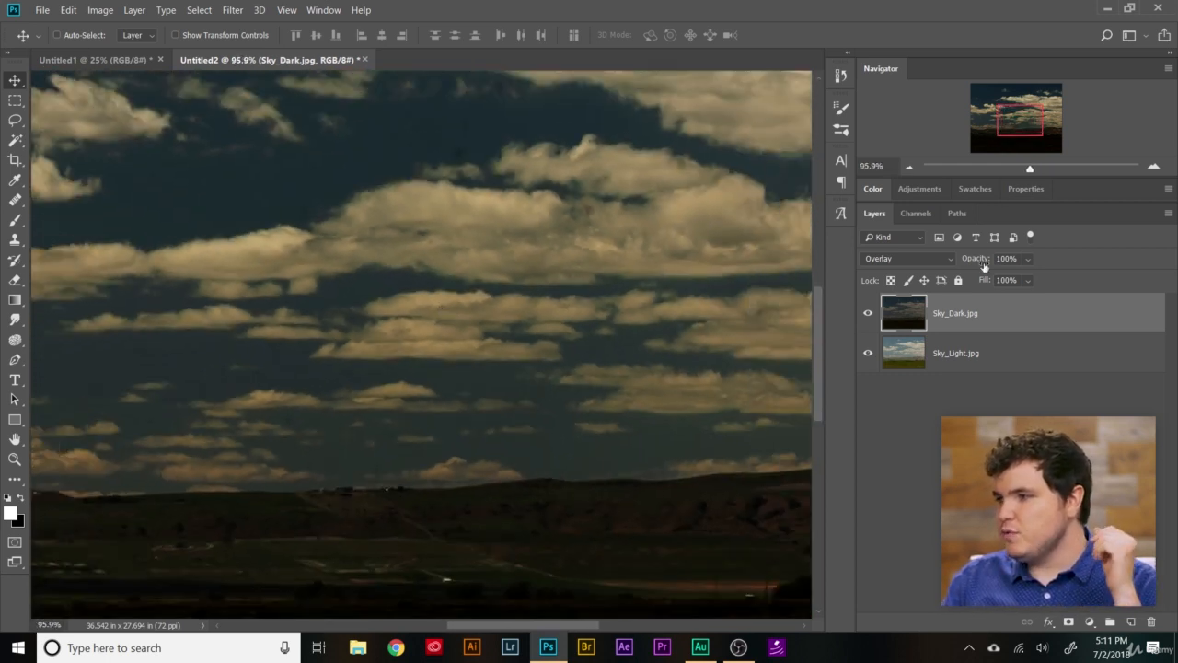
{"action": "left_click_drag", "start_coordinate": [983, 266], "coordinate": [920, 267]}
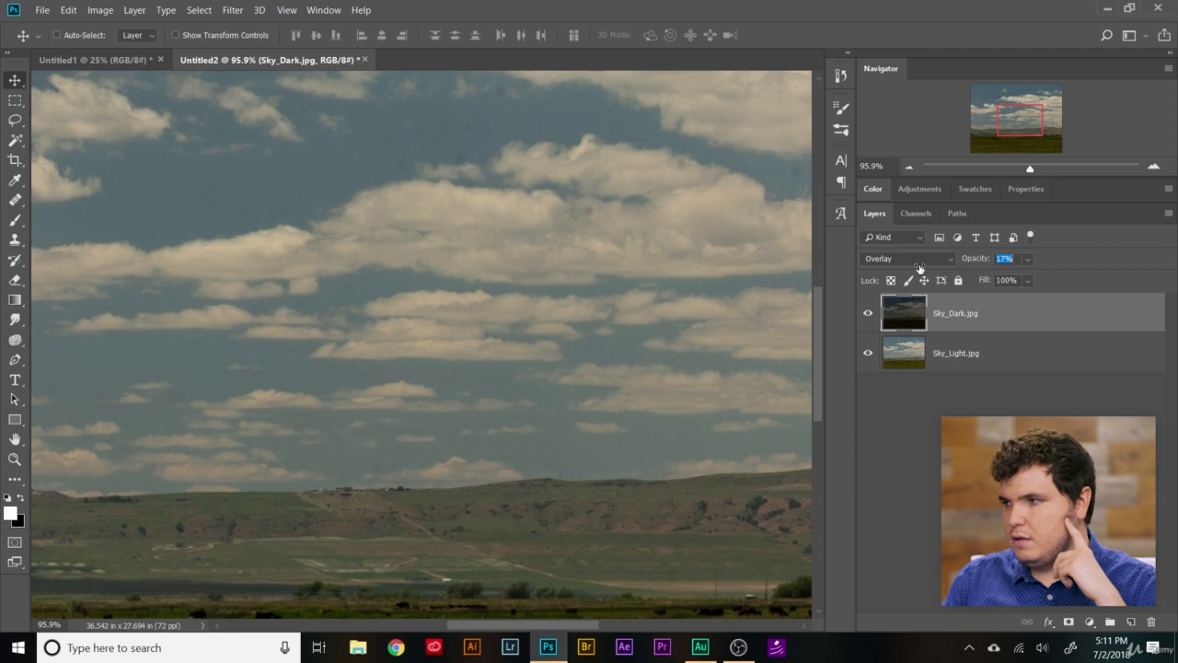
Compare the sky with and without the Sky_Dark.jpg overlay, both in close-up and across the whole image.
{"action": "left_click", "coordinate": [868, 314]}
{"action": "left_click", "coordinate": [868, 313]}
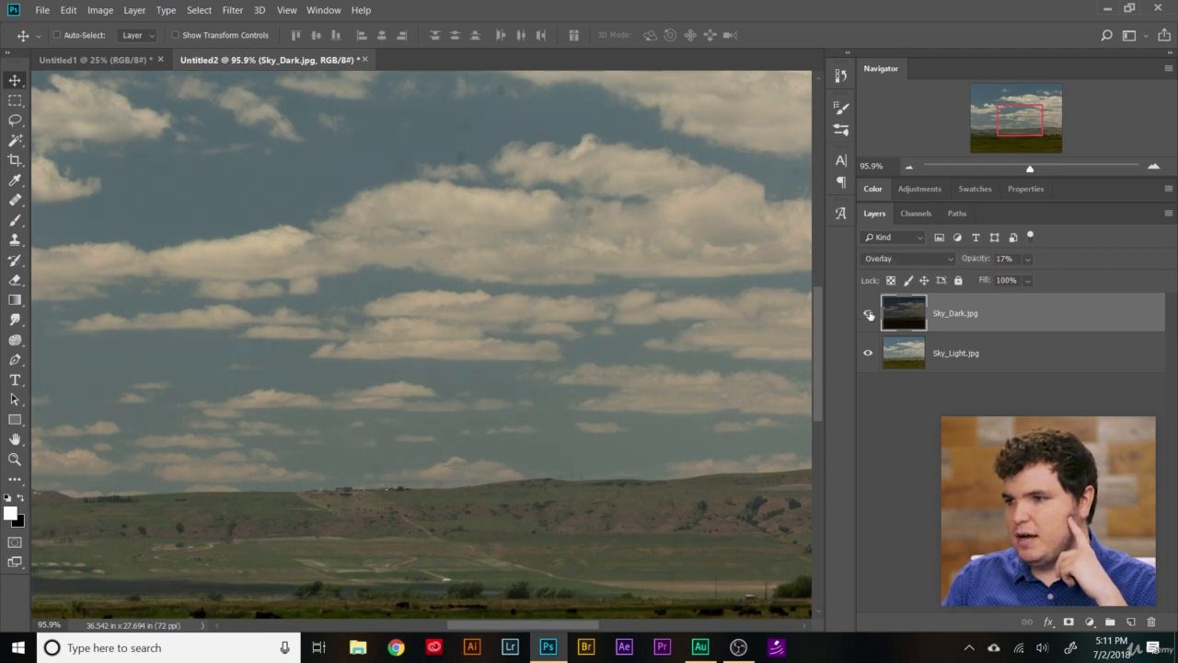
{"action": "left_click", "coordinate": [868, 314]}
{"action": "left_click", "coordinate": [868, 313]}
{"action": "scroll", "coordinate": [552, 387], "scroll_direction": "down", "scroll_amount": 3}
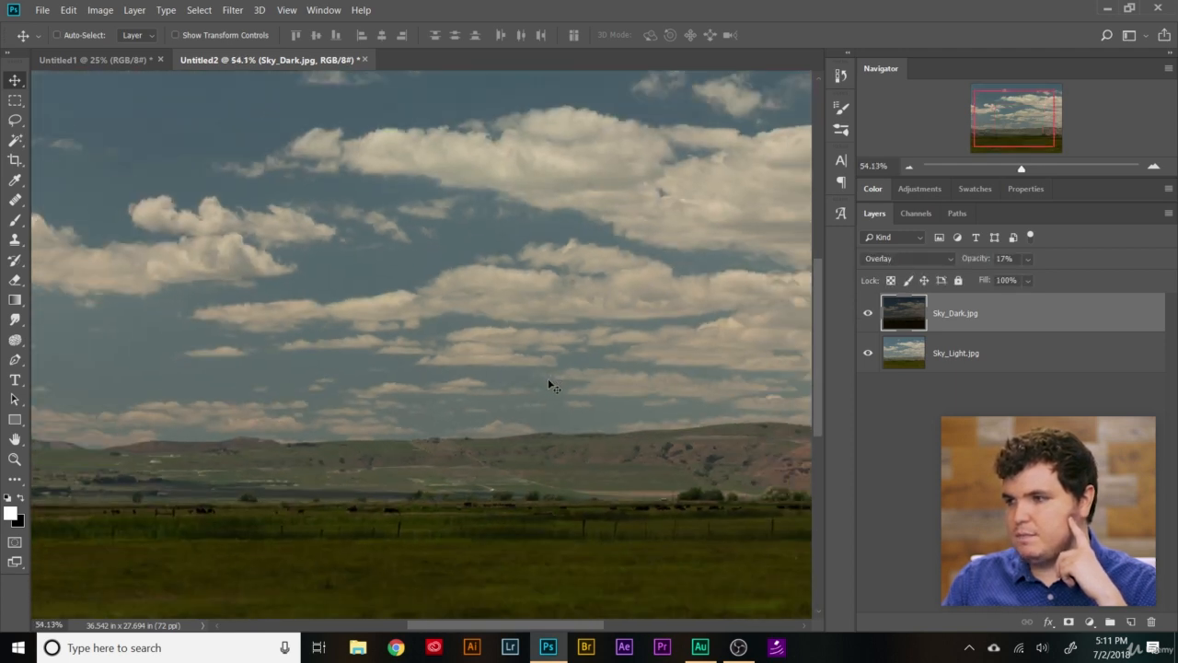
{"action": "scroll", "coordinate": [552, 386], "scroll_direction": "down", "scroll_amount": 2}
{"action": "left_click", "coordinate": [1031, 451]}
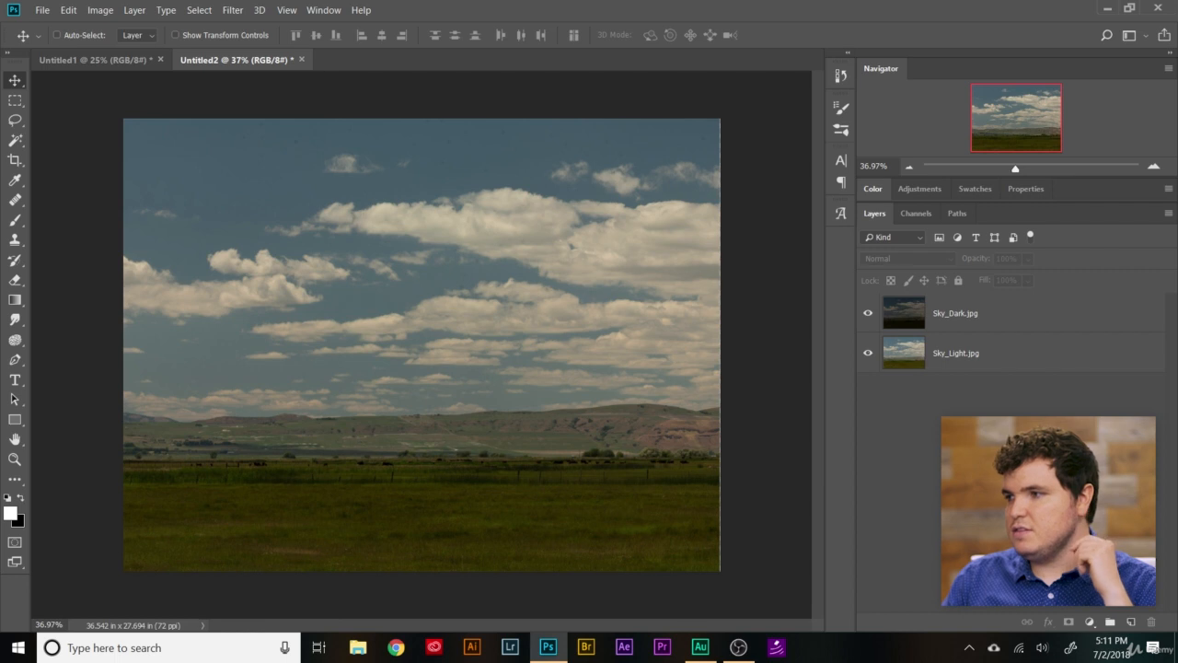
Copy the Sky_Dark.jpg and Sky_Light.jpg layers together into the Untitled1 composite, placing them over its upper middle area.
{"action": "left_click", "coordinate": [1037, 360]}
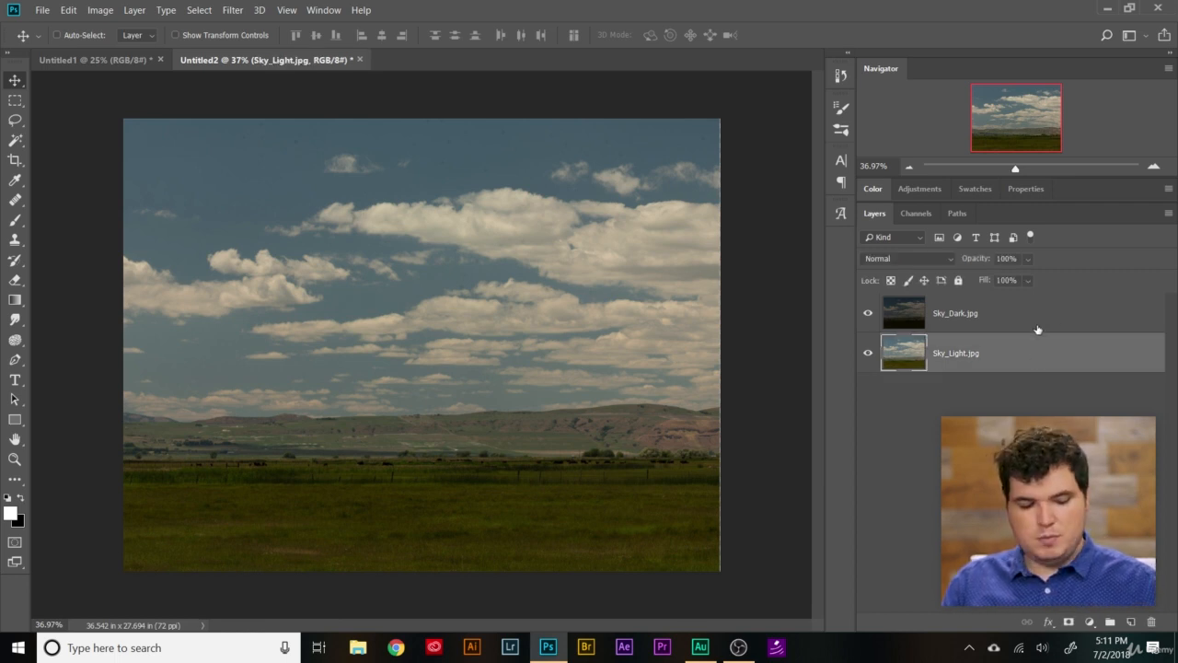
{"action": "left_click", "coordinate": [1036, 333], "text": "shift"}
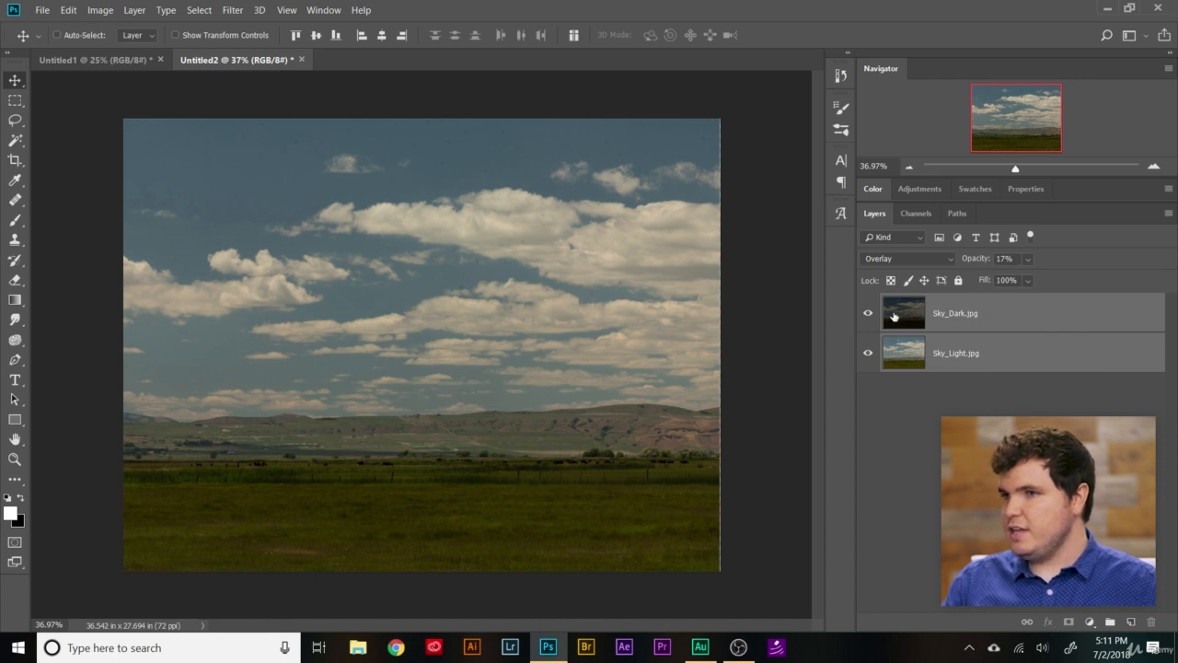
{"action": "left_click_drag", "start_coordinate": [958, 329], "coordinate": [418, 423]}
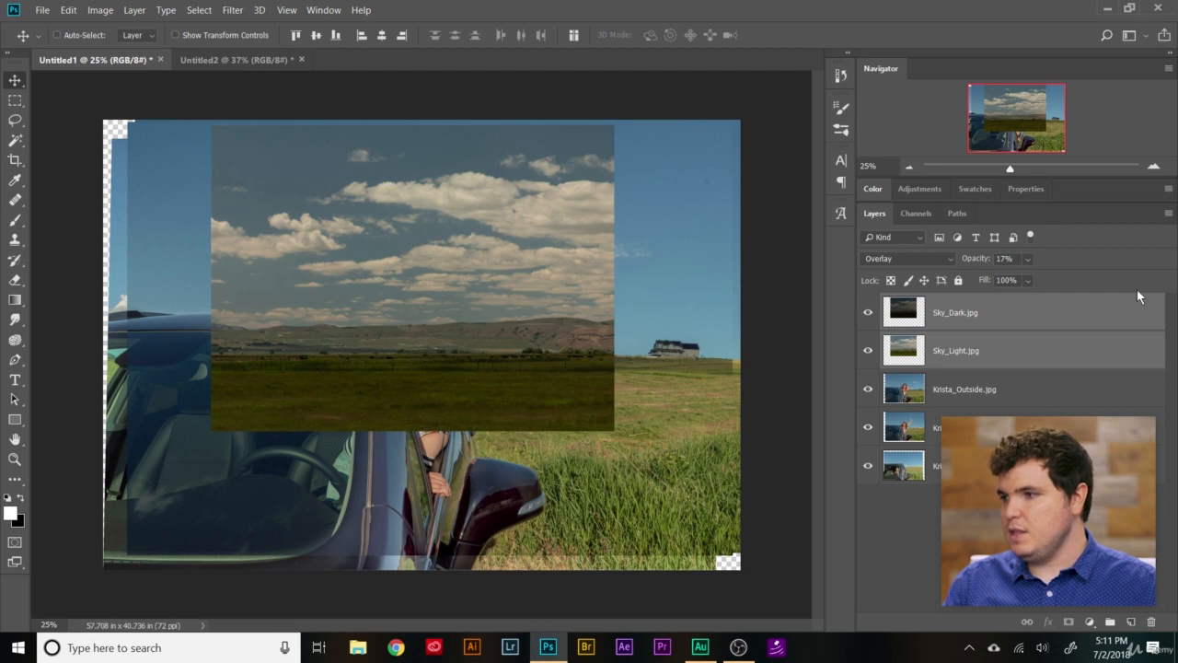
Close the Untitled2 document without saving its changes.
{"action": "left_click", "coordinate": [279, 60]}
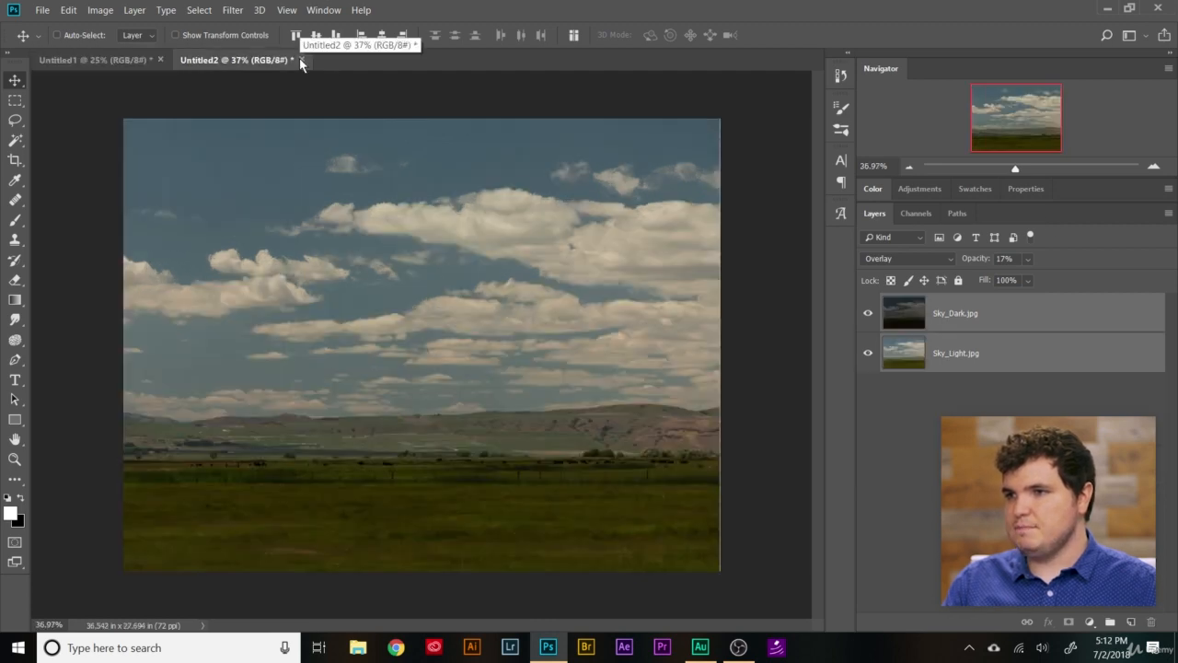
{"action": "left_click", "coordinate": [301, 60]}
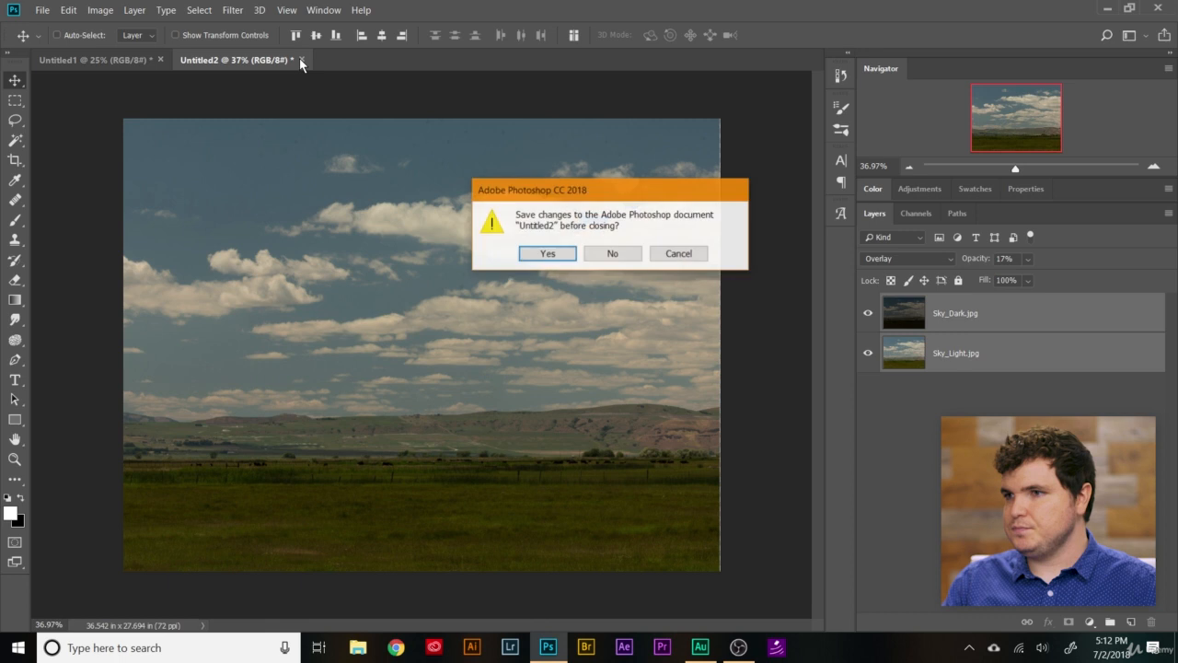
{"action": "left_click", "coordinate": [619, 263]}
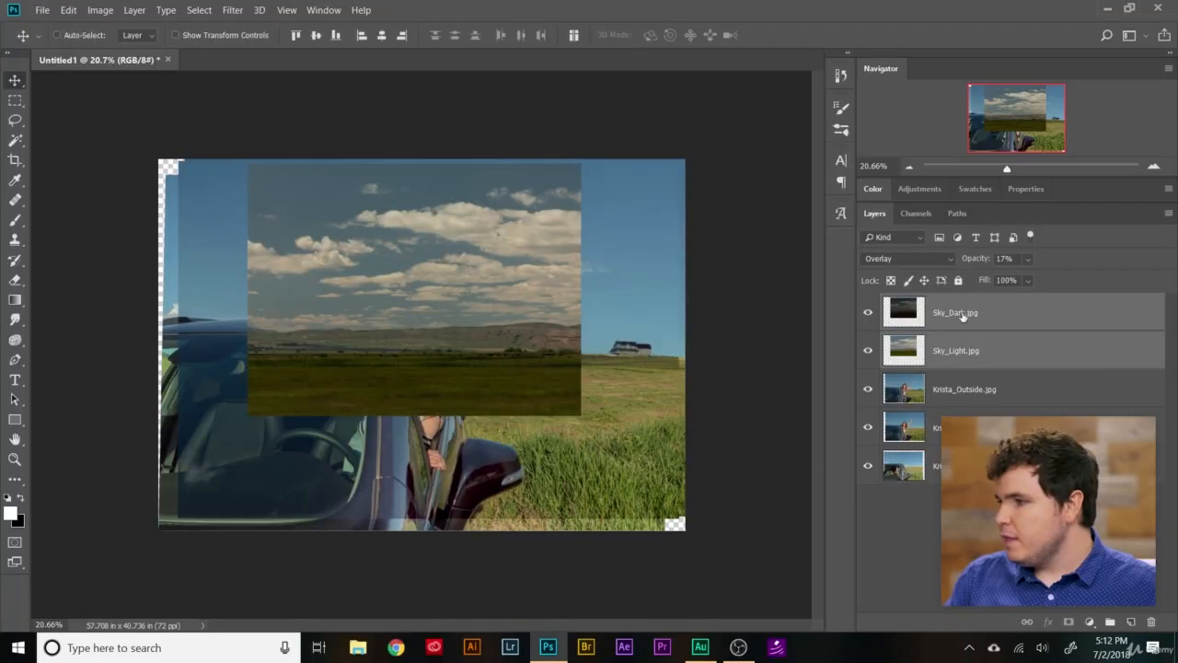
Rename the Sky_Dark.jpg layer in the composite as Sky.
{"action": "double_click", "coordinate": [974, 312]}
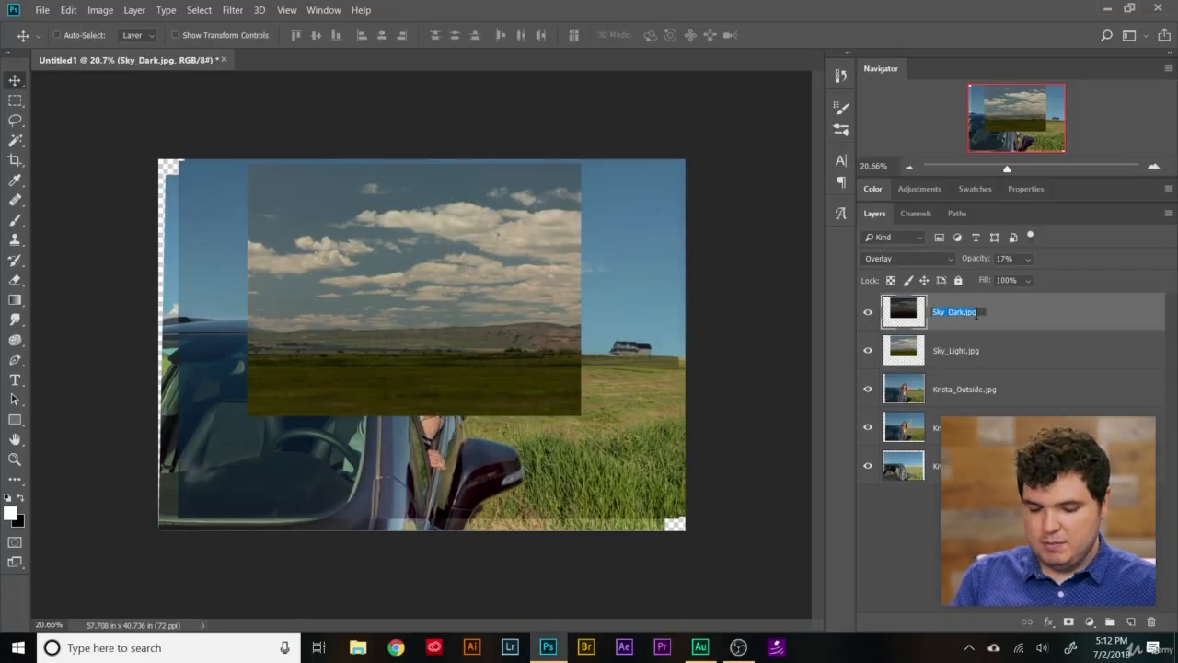
{"action": "type", "text": "Sky"}
{"action": "left_click", "coordinate": [1013, 315]}
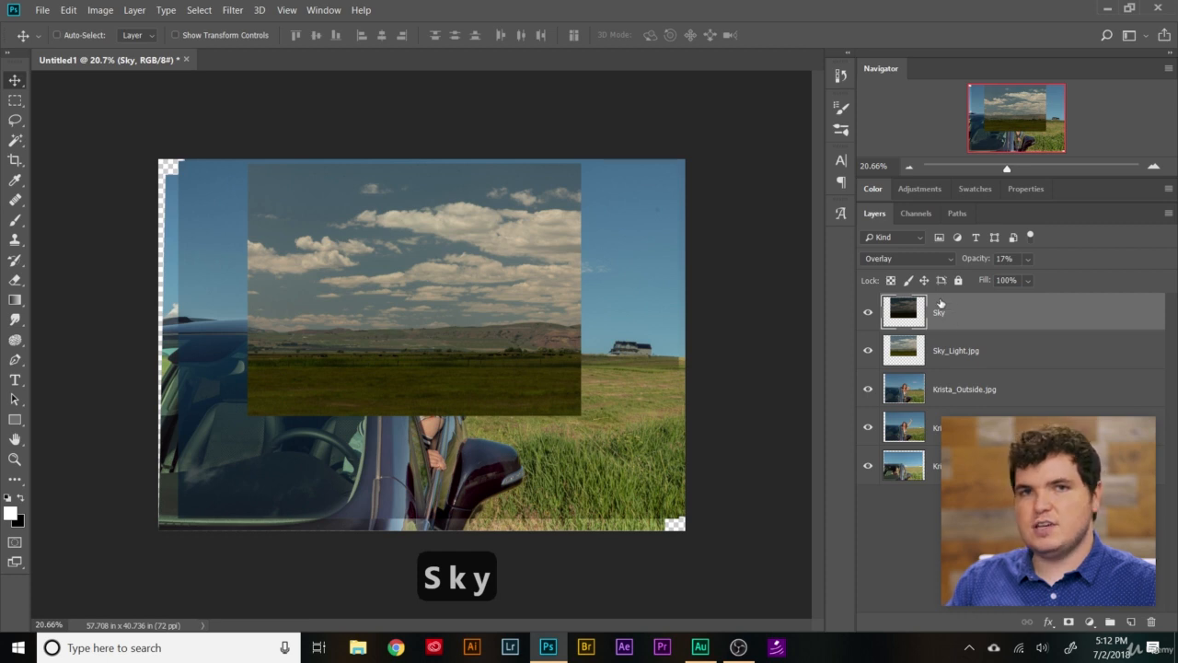
Convert the Sky and Sky_Light.jpg layers into one smart object and check it by switching its visibility off and on.
{"action": "left_click", "coordinate": [1032, 354], "text": "shift"}
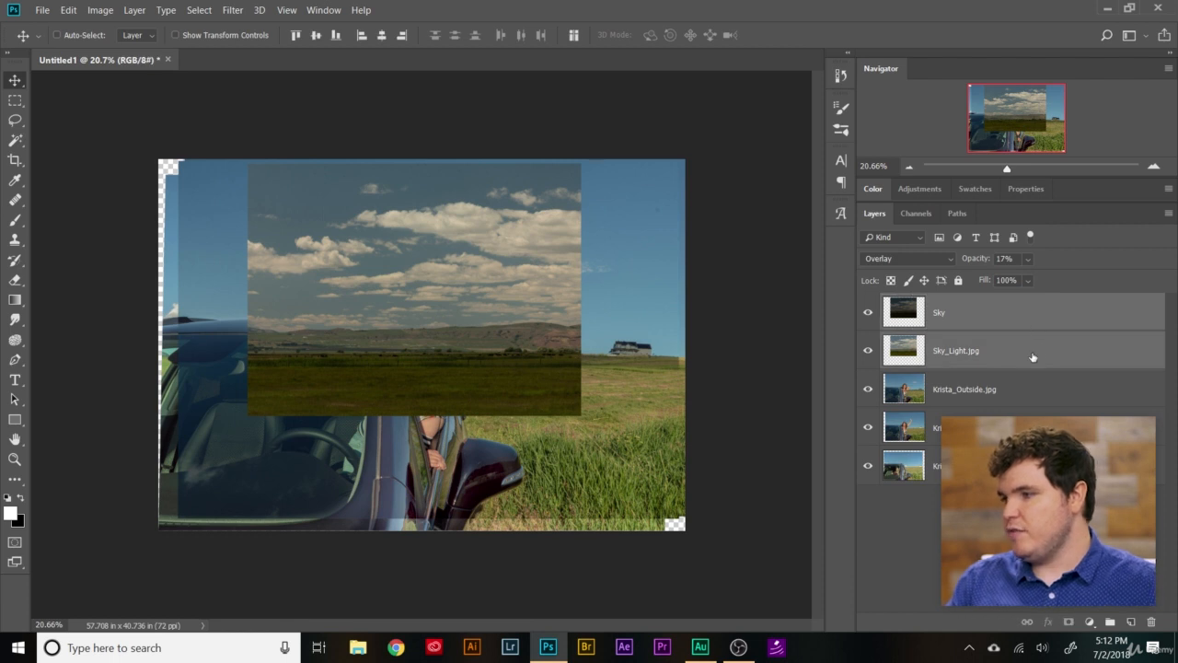
{"action": "right_click", "coordinate": [1051, 351]}
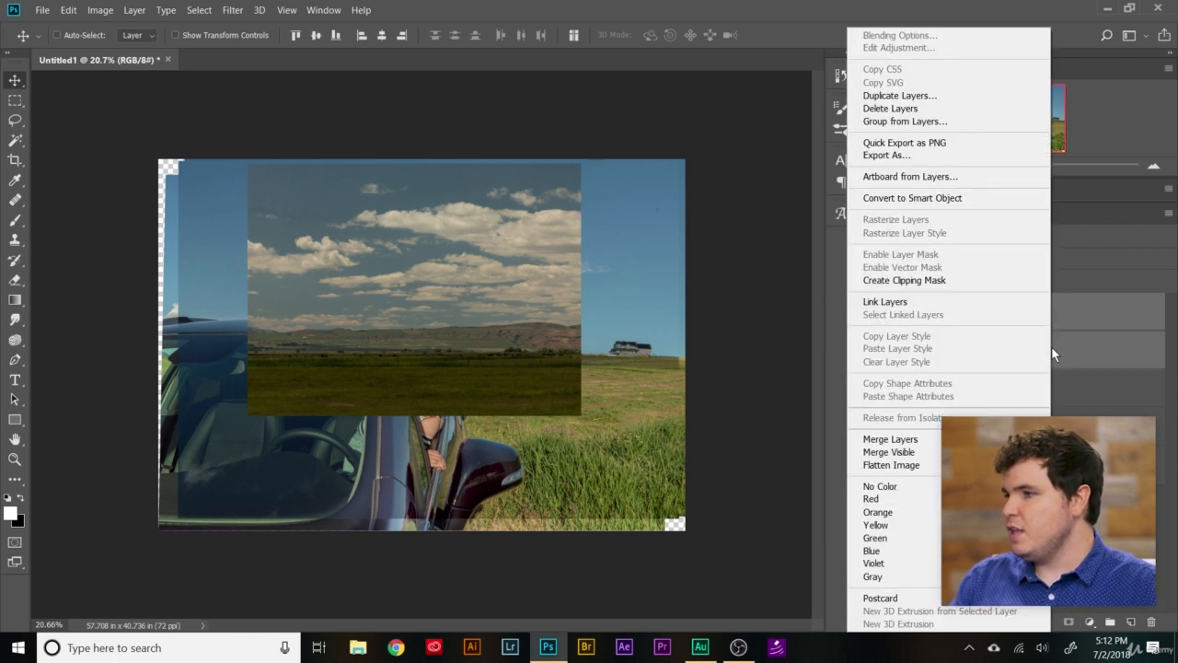
{"action": "left_click", "coordinate": [1027, 195]}
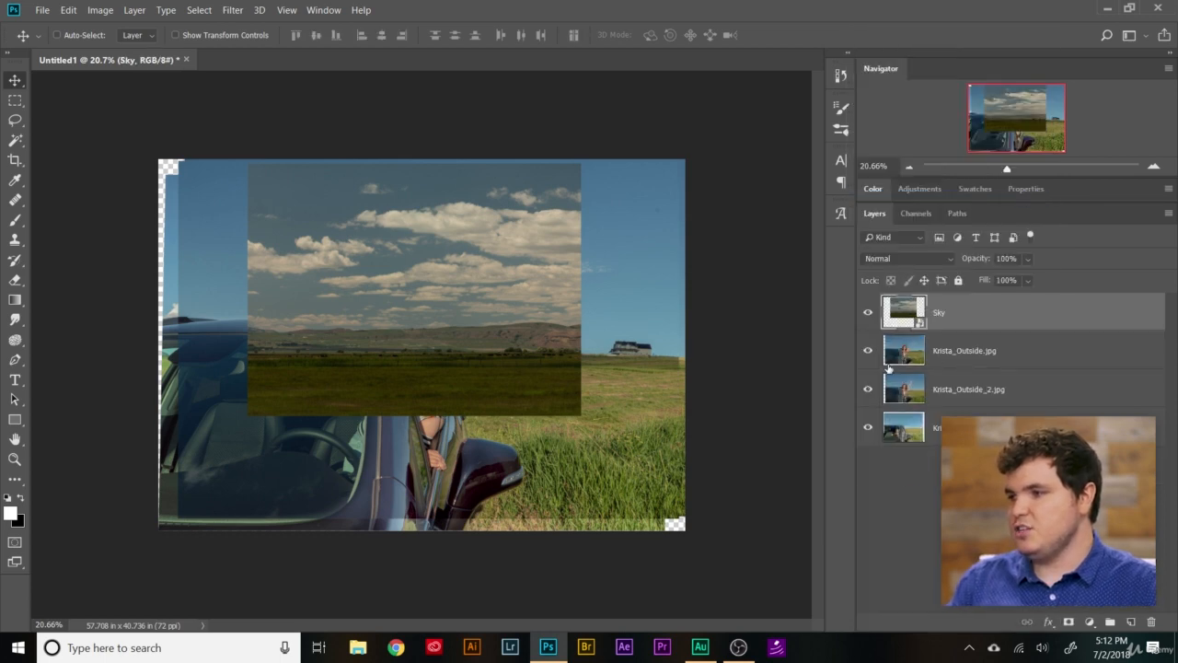
{"action": "left_click", "coordinate": [867, 314]}
{"action": "left_click", "coordinate": [868, 314]}
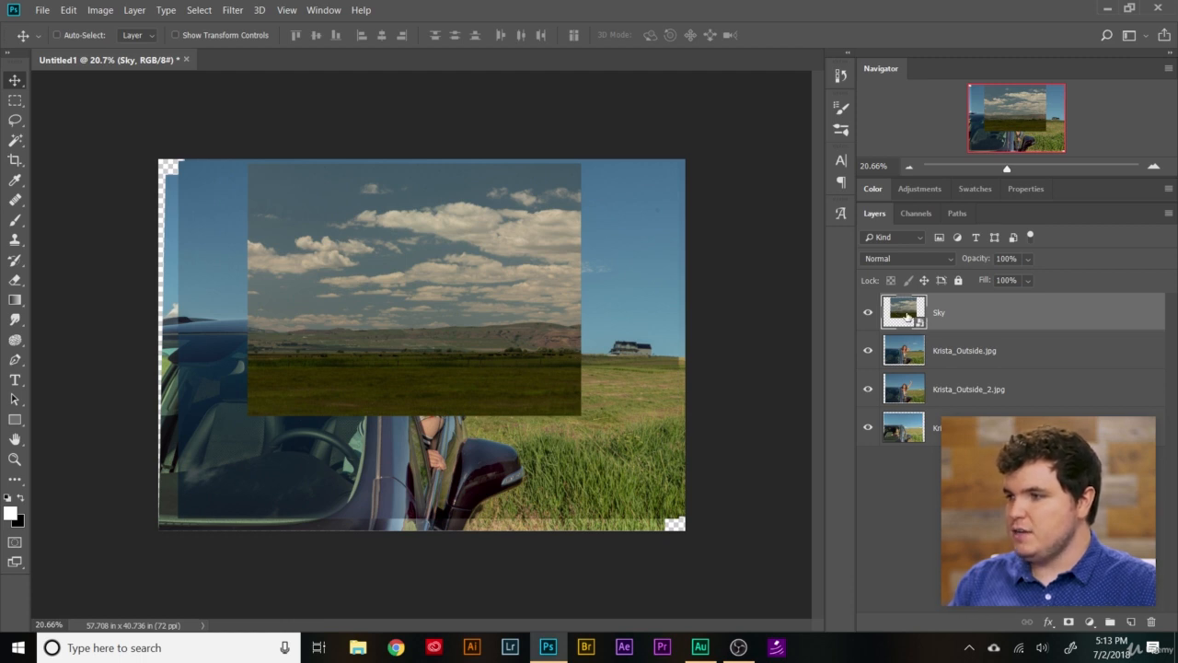
Open the contents of the Sky smart object and add a new blank layer above its two sky layers.
{"action": "double_click", "coordinate": [906, 317]}
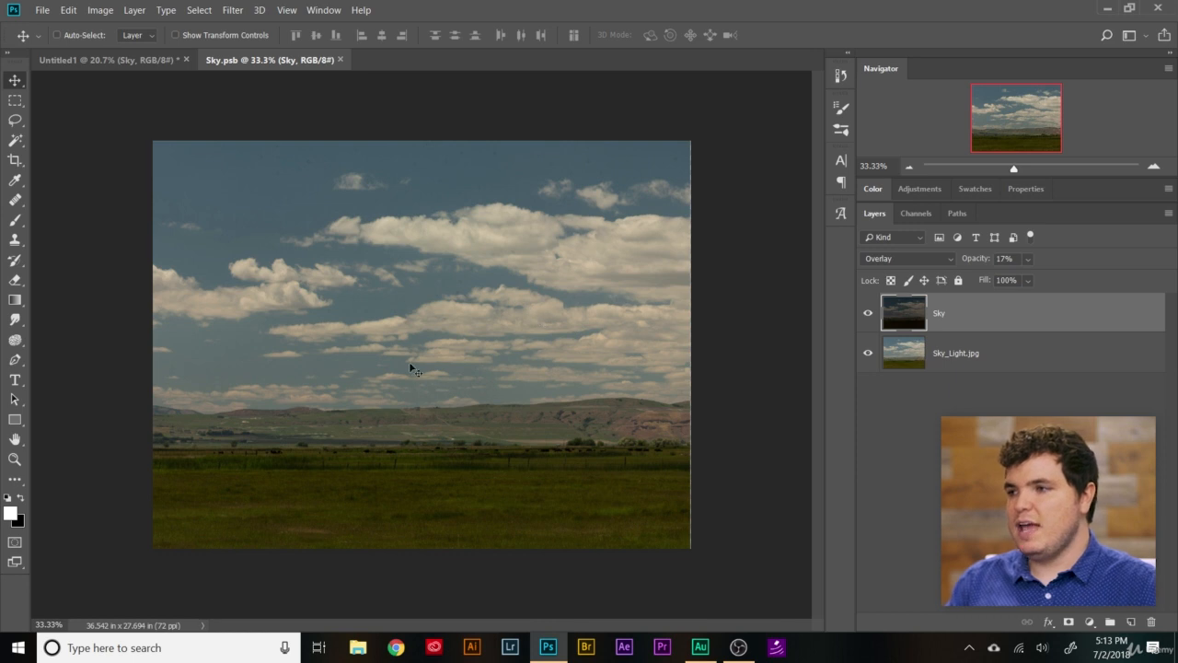
{"action": "scroll", "coordinate": [413, 397], "scroll_direction": "up", "scroll_amount": 2}
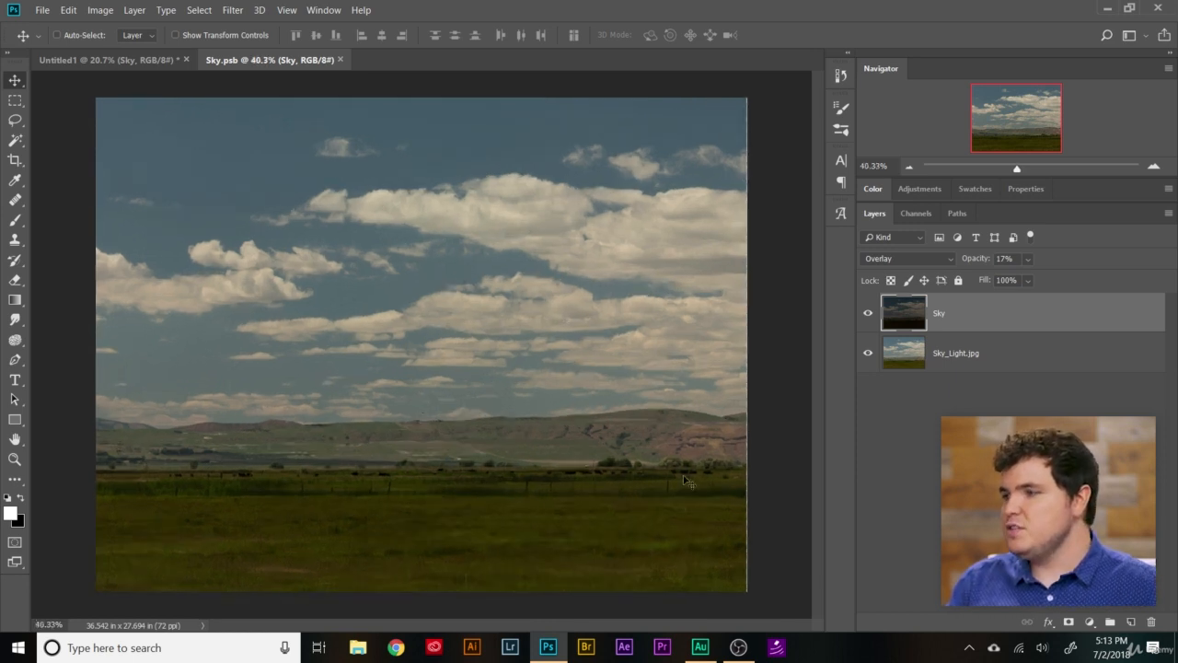
{"action": "left_click", "coordinate": [1012, 488]}
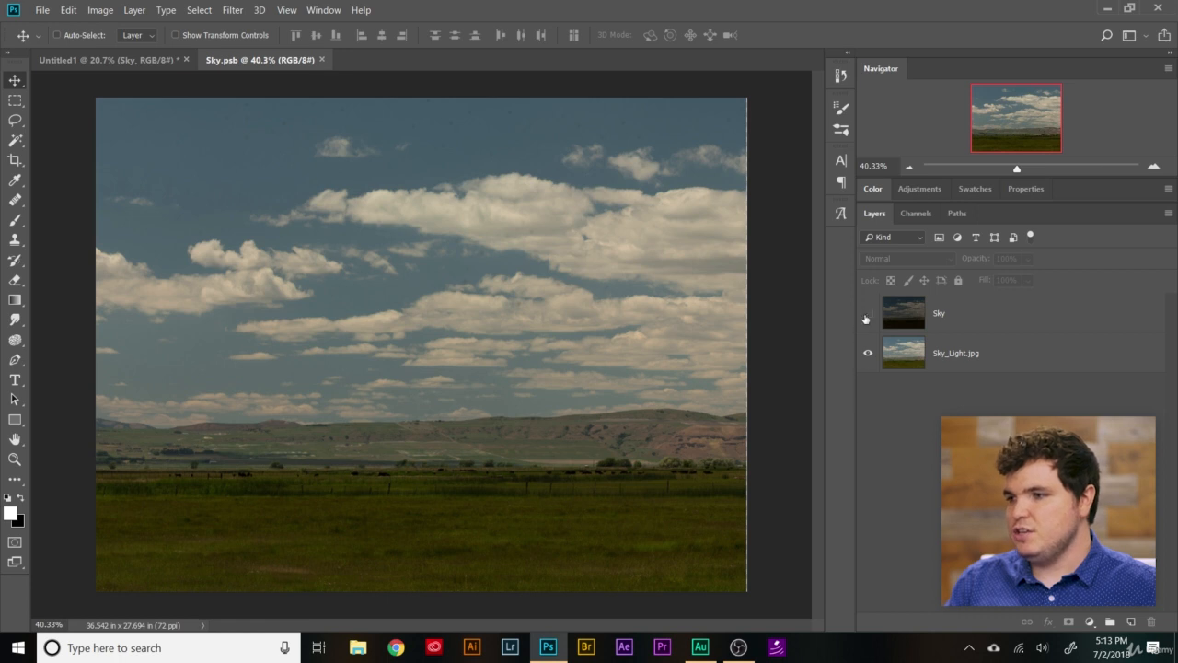
{"action": "left_click", "coordinate": [866, 316]}
{"action": "left_click", "coordinate": [910, 326]}
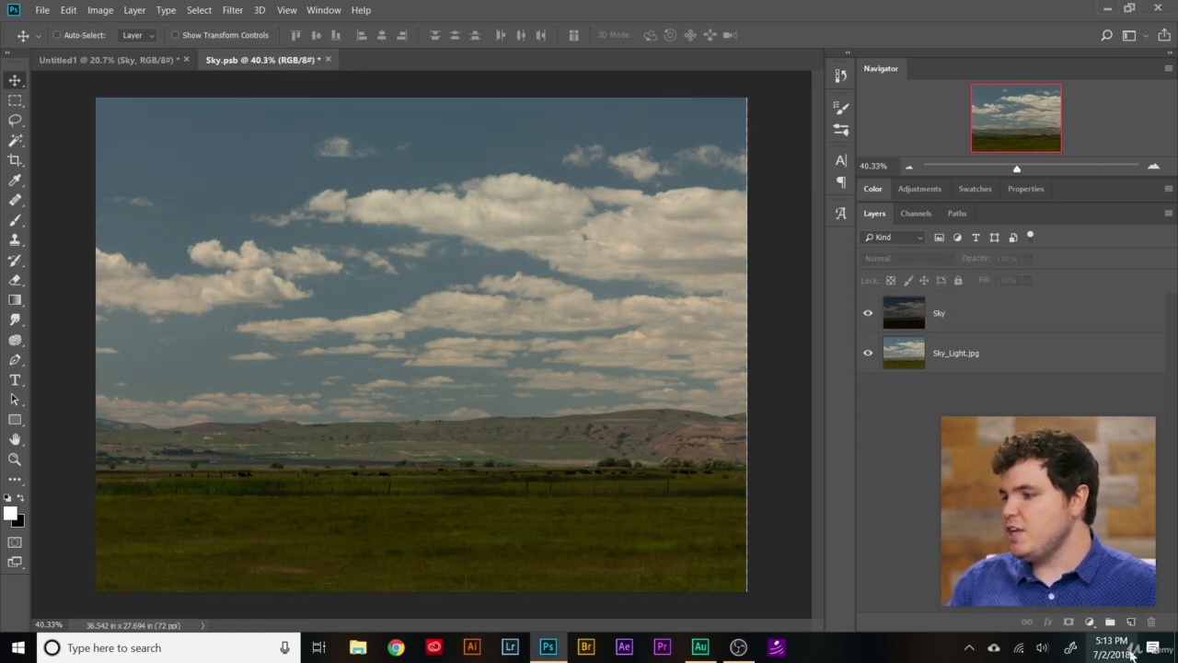
{"action": "left_click", "coordinate": [1130, 622]}
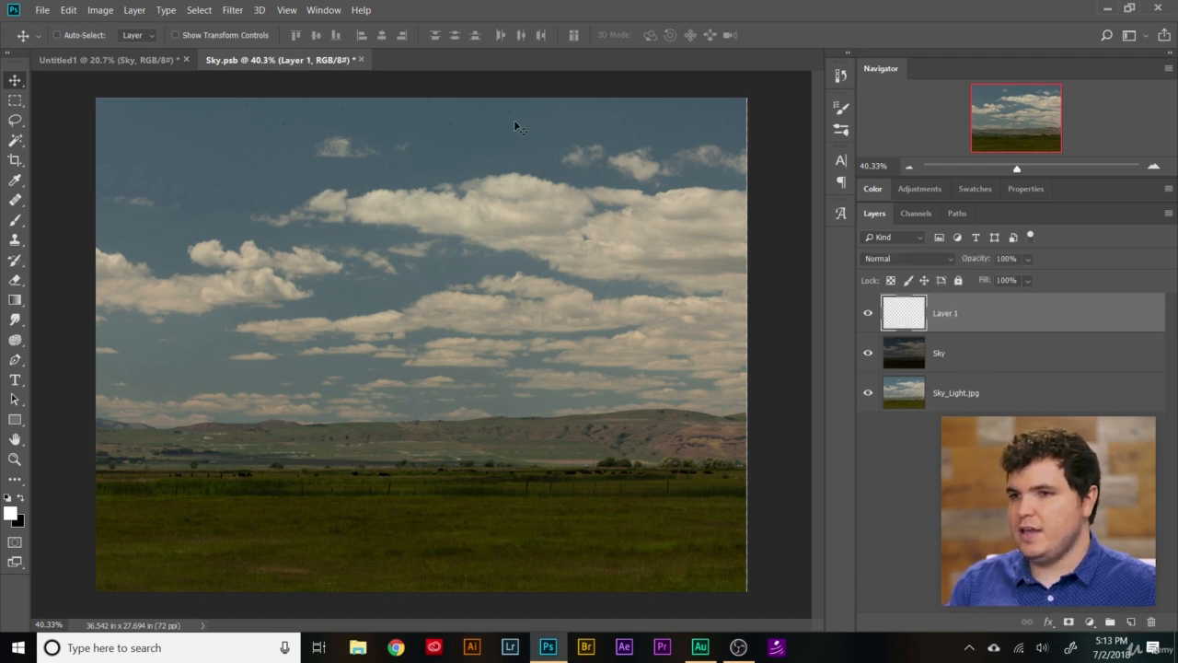
Set the brush colour to bright red and paint three horizontal stripes across the sky and hills on Layer 1.
{"action": "left_click", "coordinate": [13, 221]}
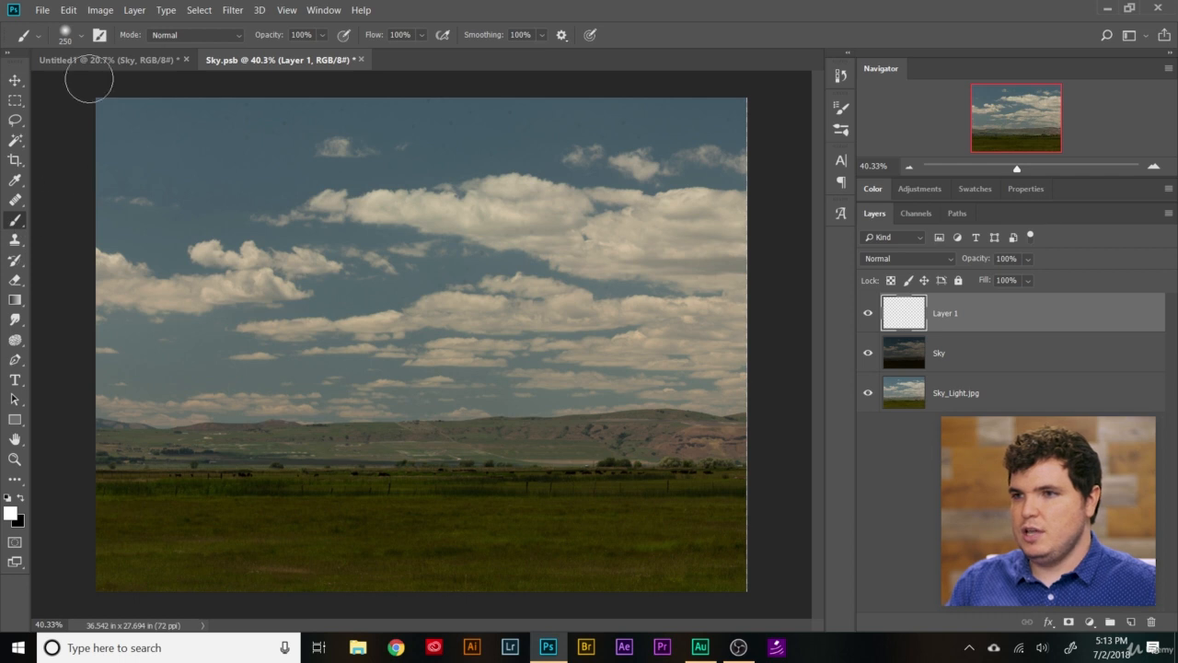
{"action": "left_click", "coordinate": [10, 521]}
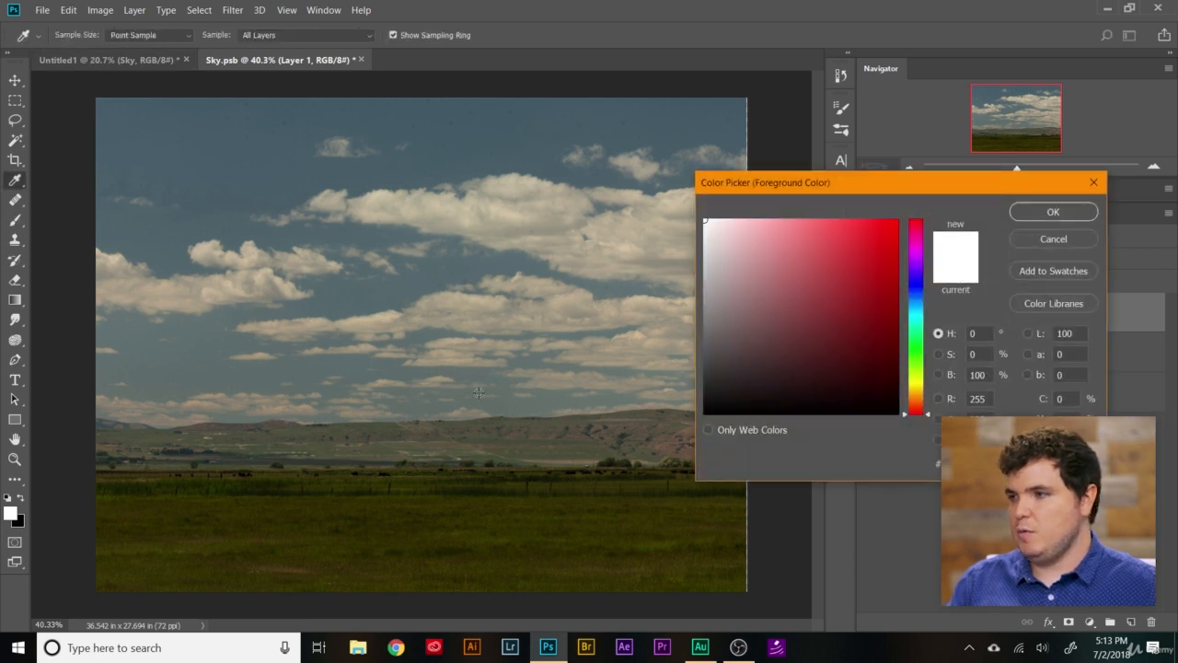
{"action": "left_click_drag", "start_coordinate": [782, 297], "coordinate": [984, 164]}
{"action": "left_click", "coordinate": [1036, 217]}
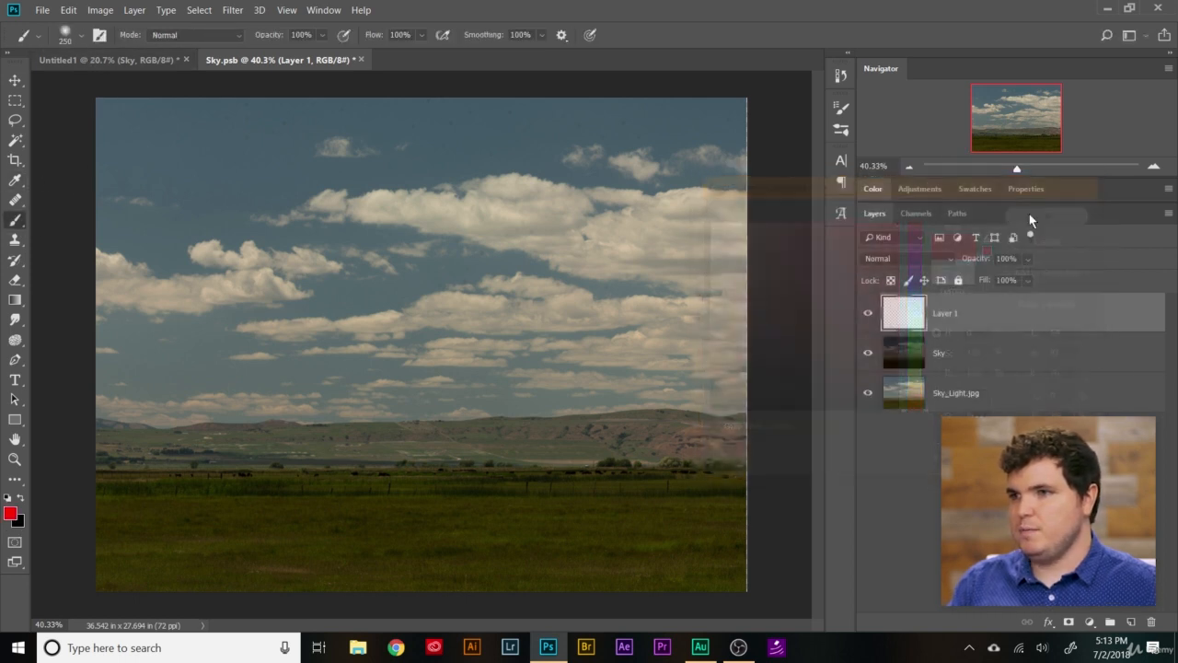
{"action": "left_click_drag", "start_coordinate": [71, 237], "coordinate": [226, 233]}
{"action": "mouse_move", "coordinate": [641, 223]}
{"action": "left_mouse_down"}
{"action": "mouse_move", "coordinate": [727, 230]}
{"action": "mouse_move", "coordinate": [709, 245]}
{"action": "left_mouse_up"}
{"action": "left_click_drag", "start_coordinate": [65, 334], "coordinate": [818, 333]}
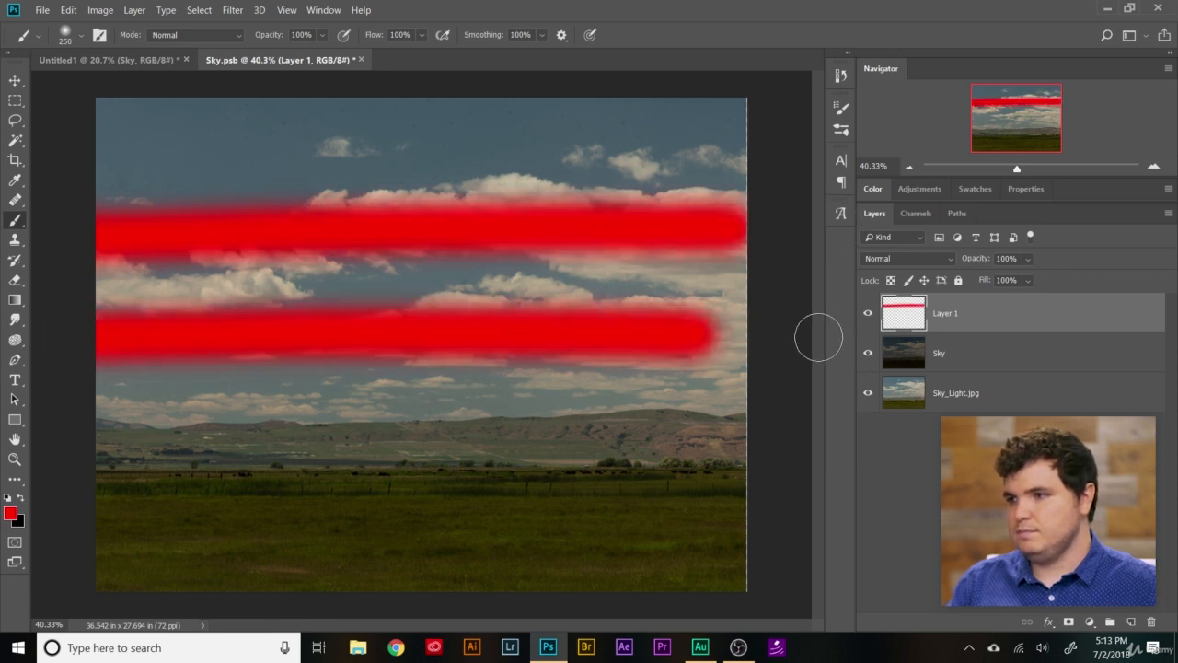
{"action": "left_click_drag", "start_coordinate": [52, 447], "coordinate": [782, 444]}
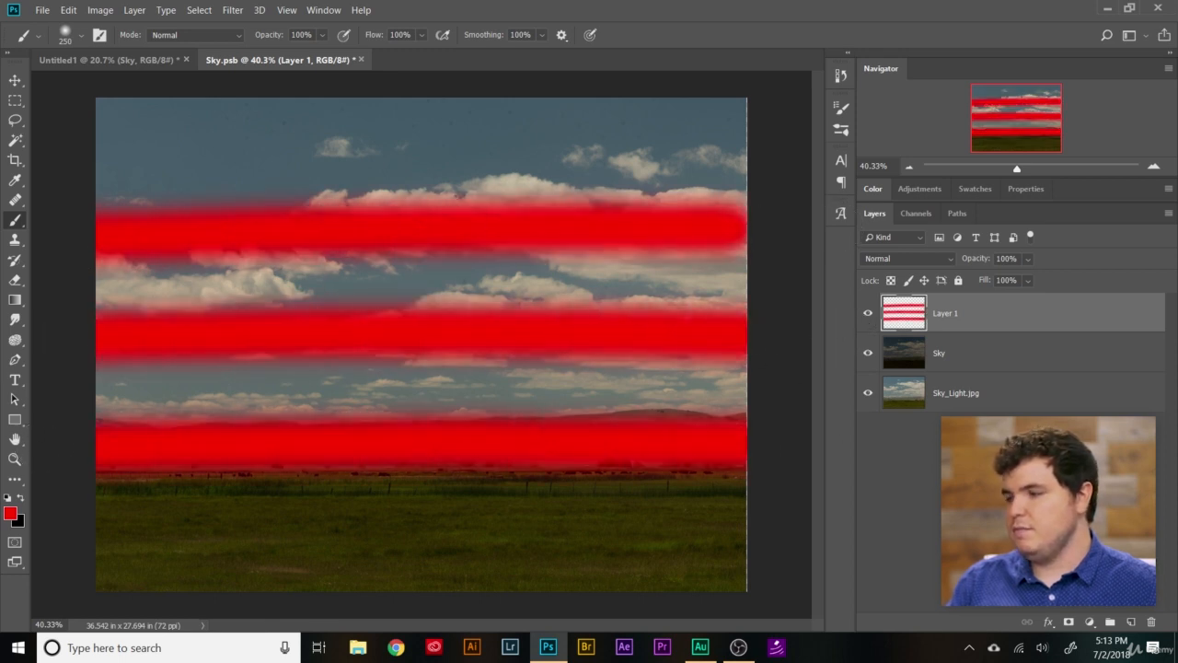
{"action": "left_click", "coordinate": [1008, 488]}
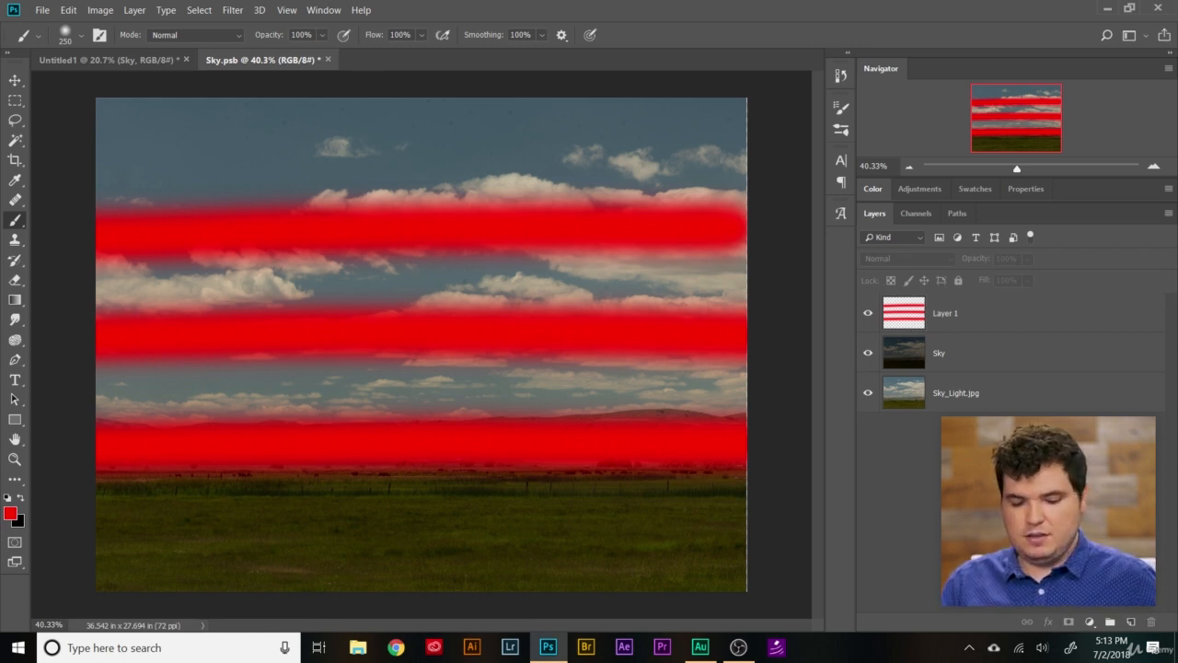
Save the smart object contents in Sky.psb and return to the Untitled1 composite to check the update.
{"action": "key", "text": "ctrl+s"}
{"action": "left_click", "coordinate": [42, 10]}
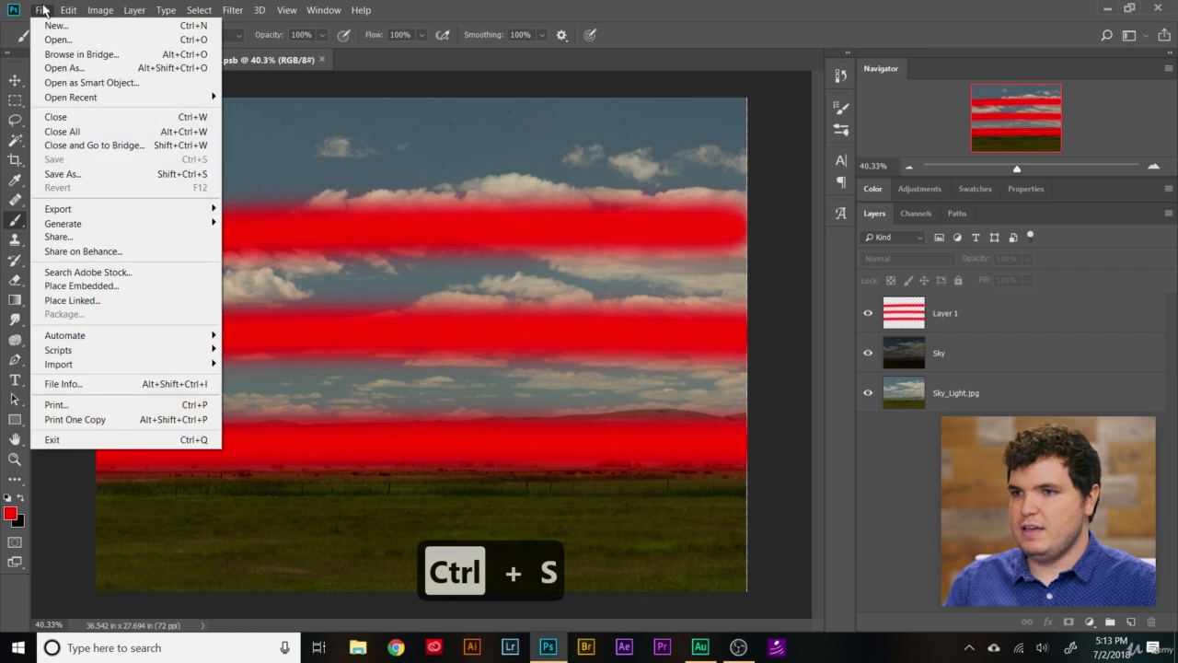
{"action": "left_click", "coordinate": [42, 13]}
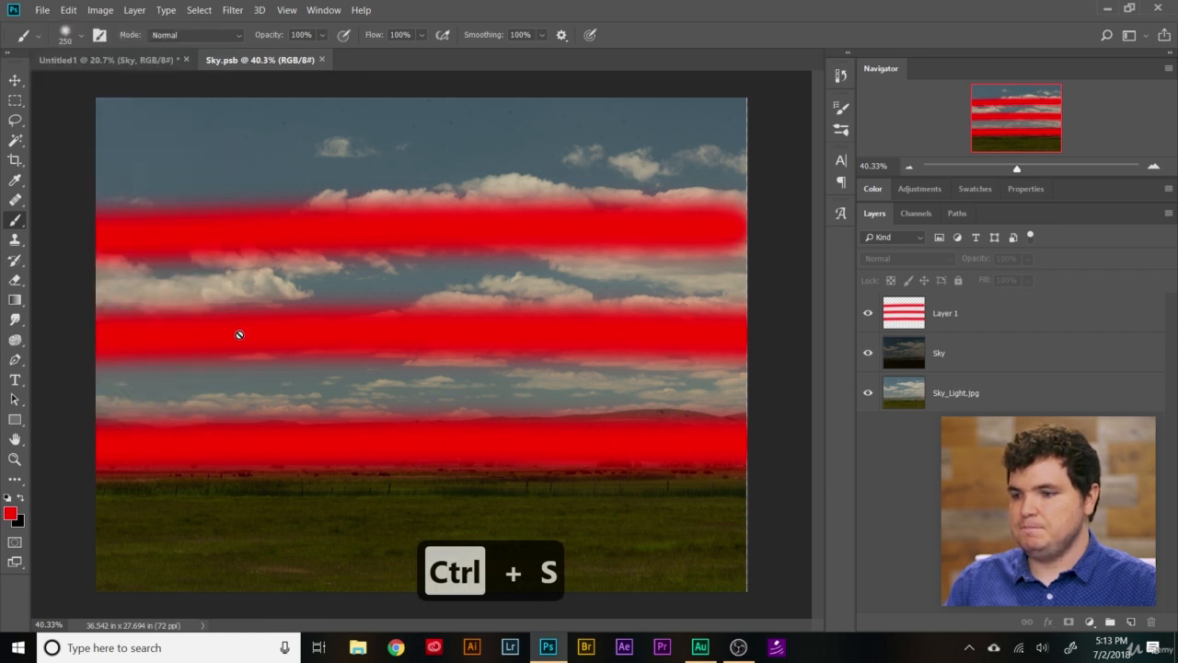
{"action": "left_click", "coordinate": [94, 56]}
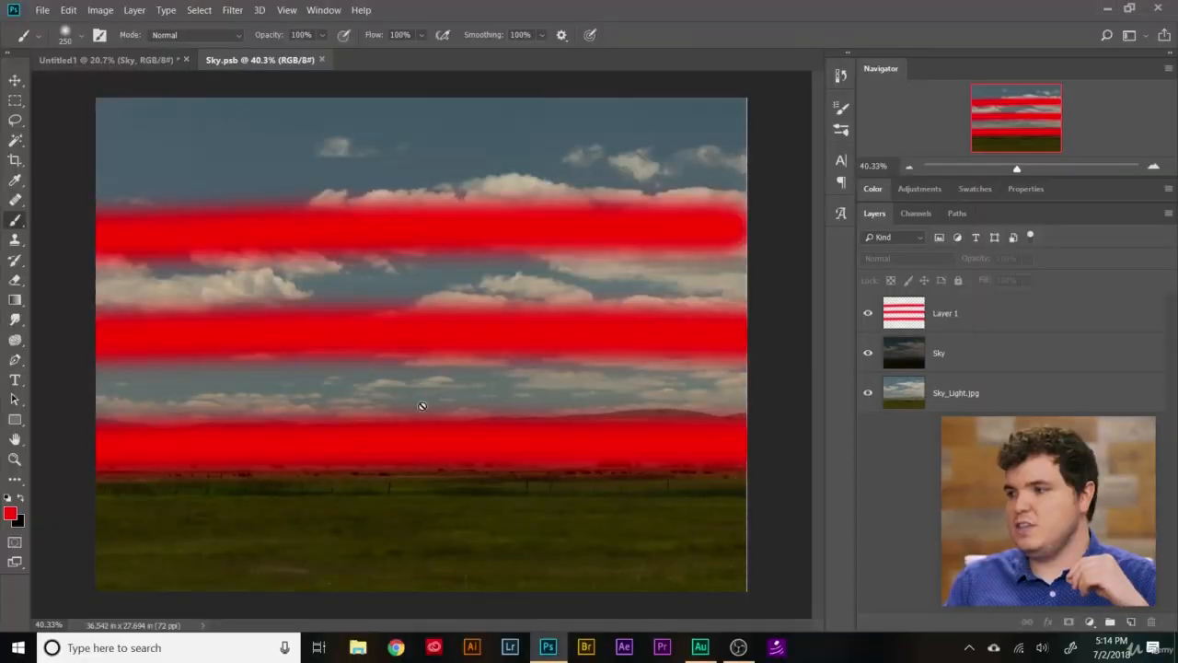
{"action": "left_click_drag", "start_coordinate": [132, 77], "coordinate": [236, 152]}
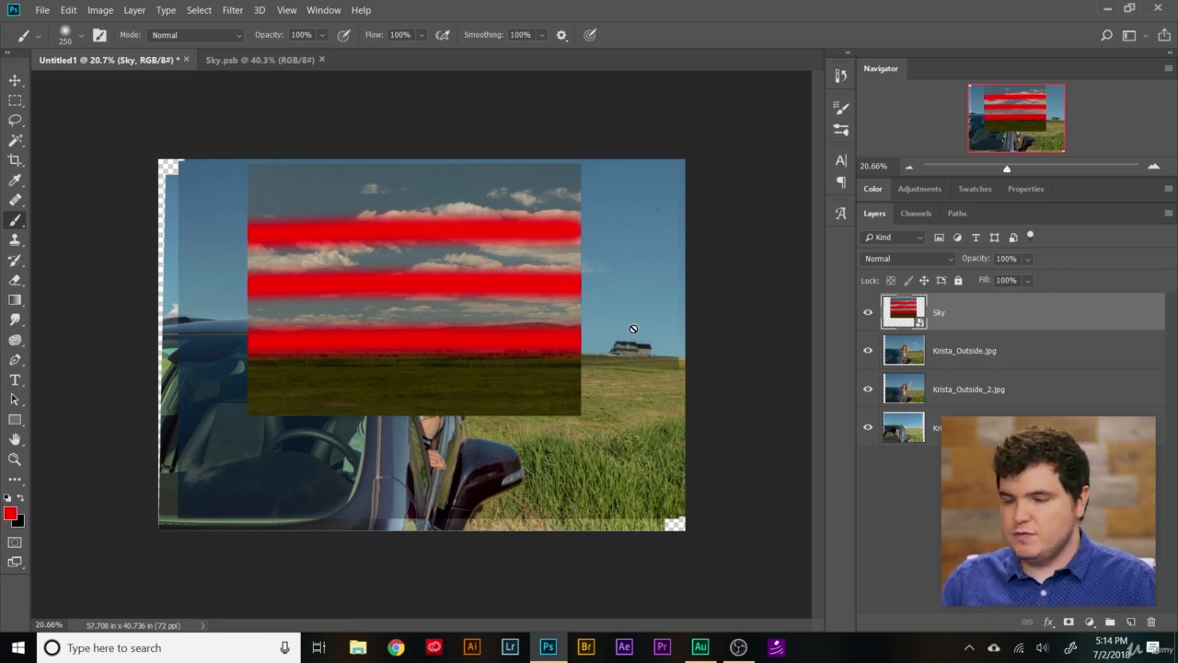
Transform the Sky smart object in the composite non-proportionally to 33.82% width and 140.62% height.
{"action": "key", "text": "ctrl+t"}
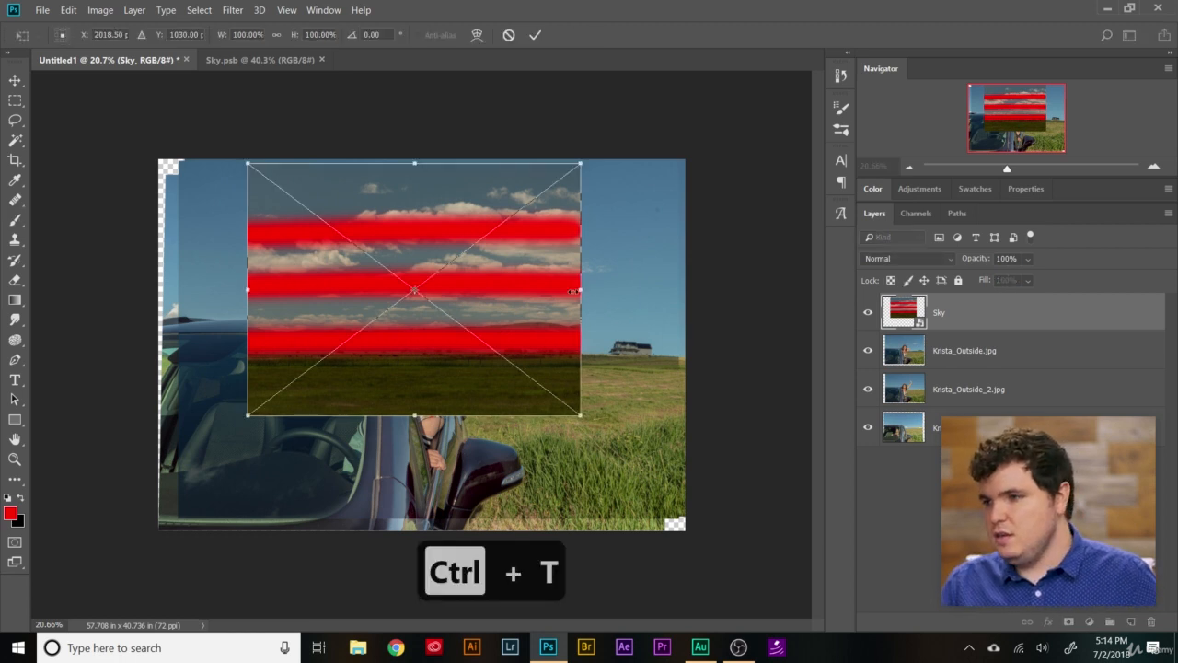
{"action": "left_click_drag", "start_coordinate": [580, 290], "coordinate": [363, 290]}
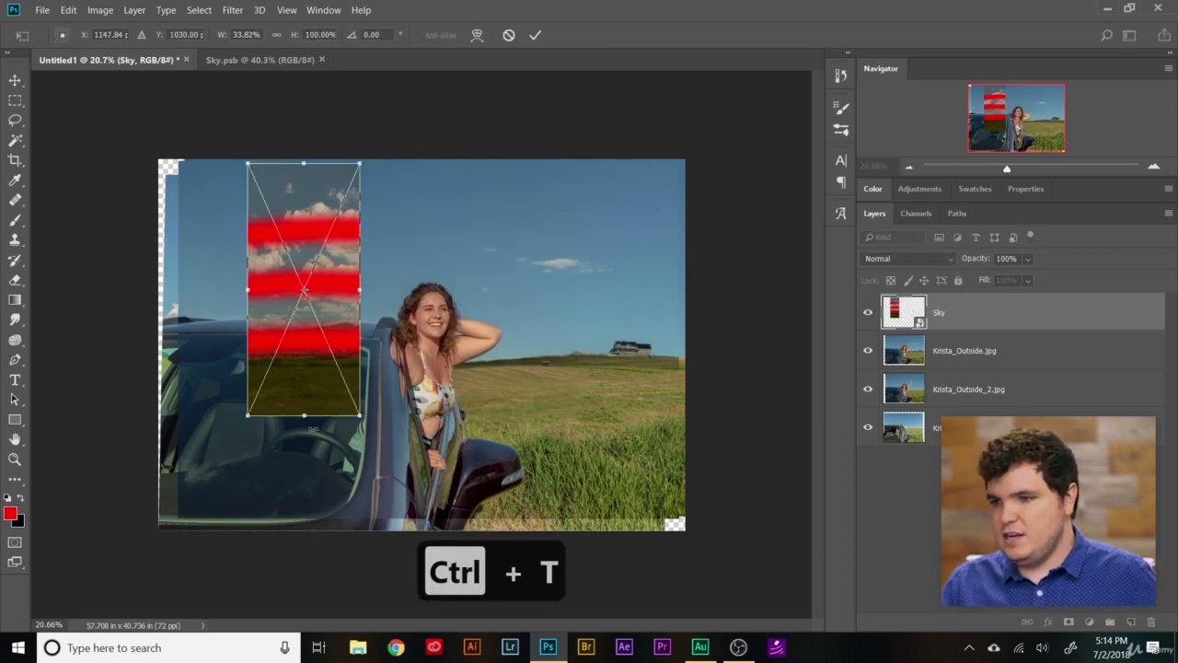
{"action": "left_click_drag", "start_coordinate": [304, 415], "coordinate": [302, 521]}
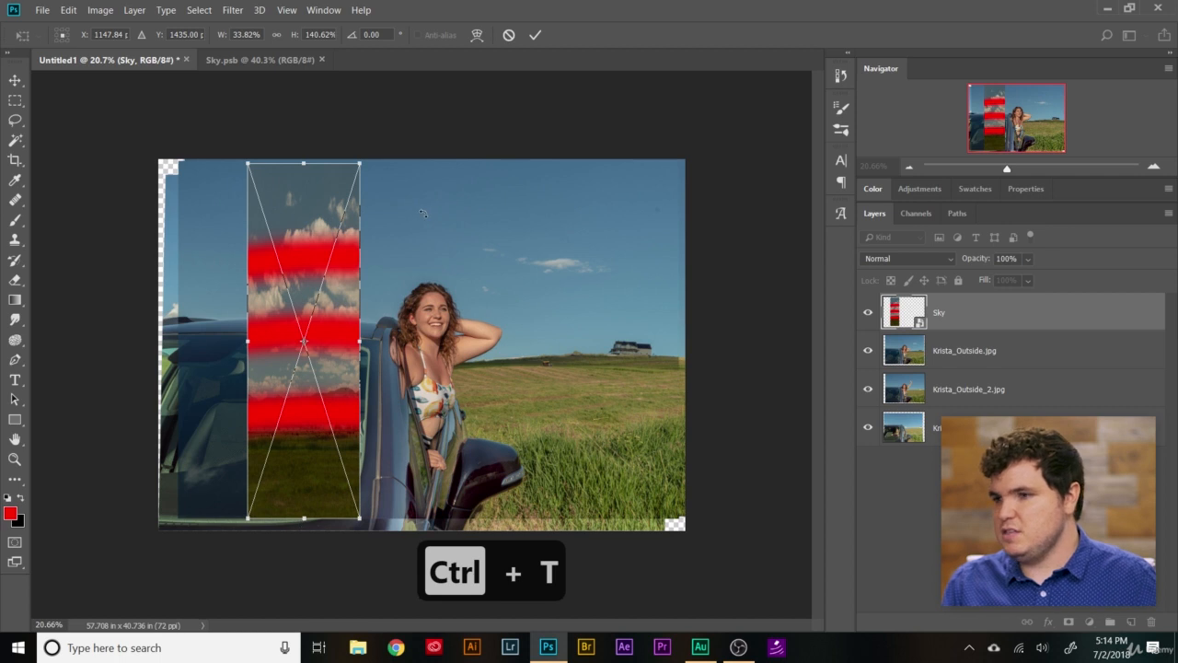
{"action": "key", "text": "Return"}
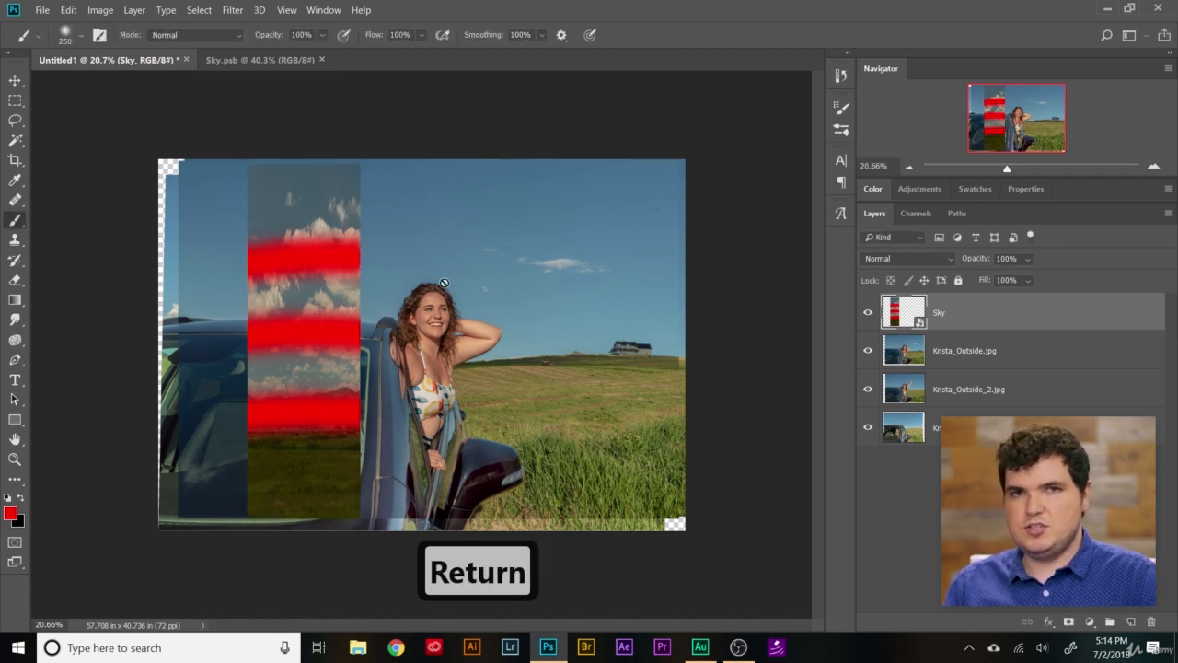
Paint three slanted bright blue vertical strokes over the red stripes on Layer 1 in Sky.psb and save the contents.
{"action": "left_click", "coordinate": [267, 63]}
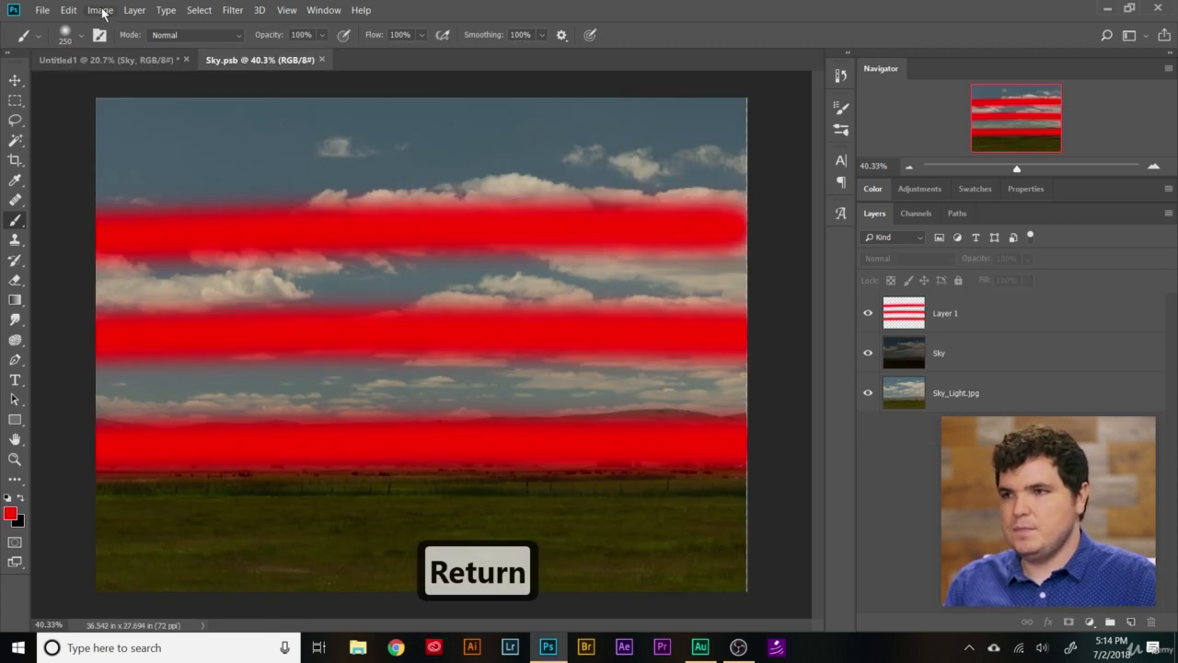
{"action": "left_click", "coordinate": [103, 60]}
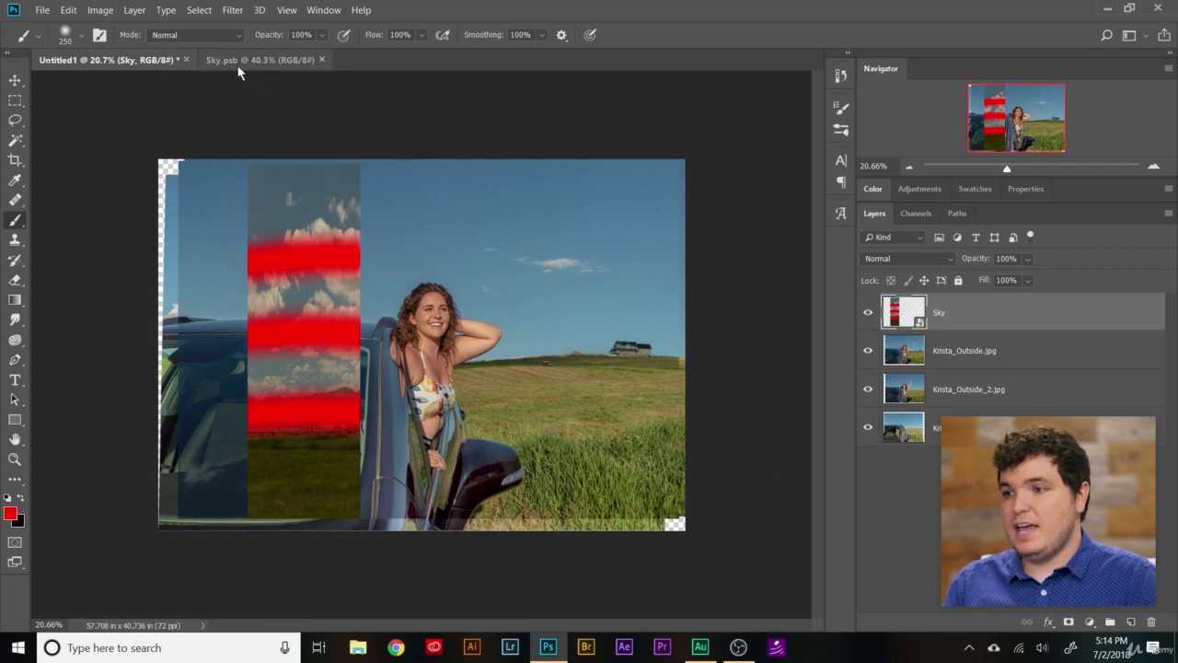
{"action": "left_click", "coordinate": [276, 60]}
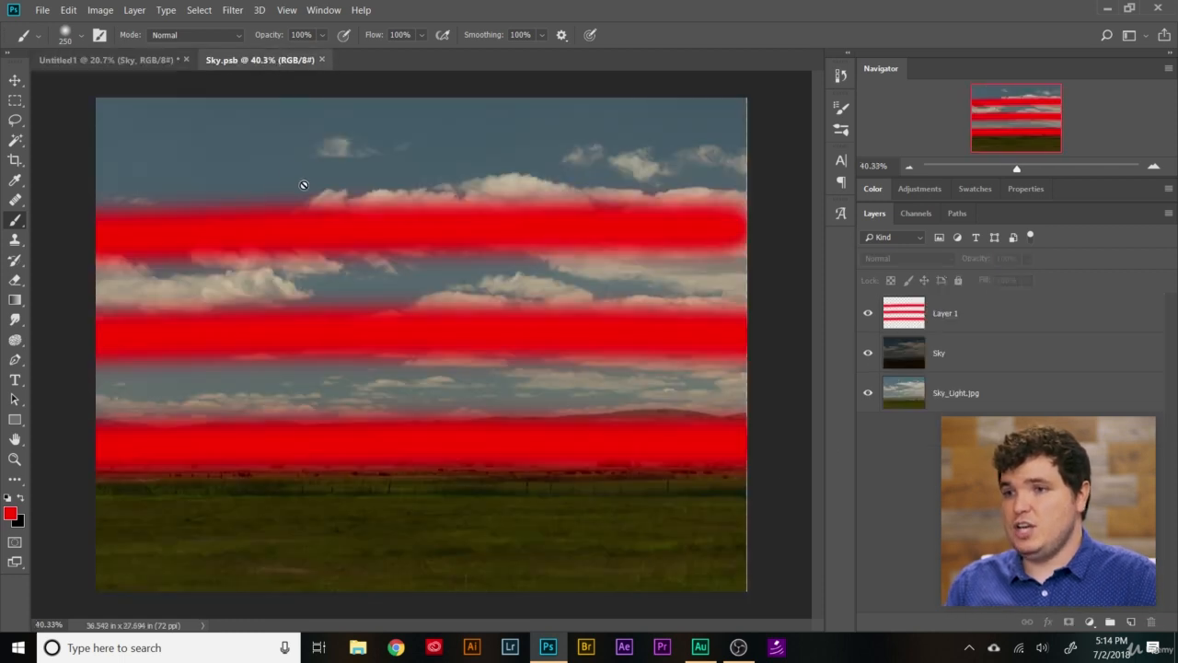
{"action": "left_click", "coordinate": [10, 513]}
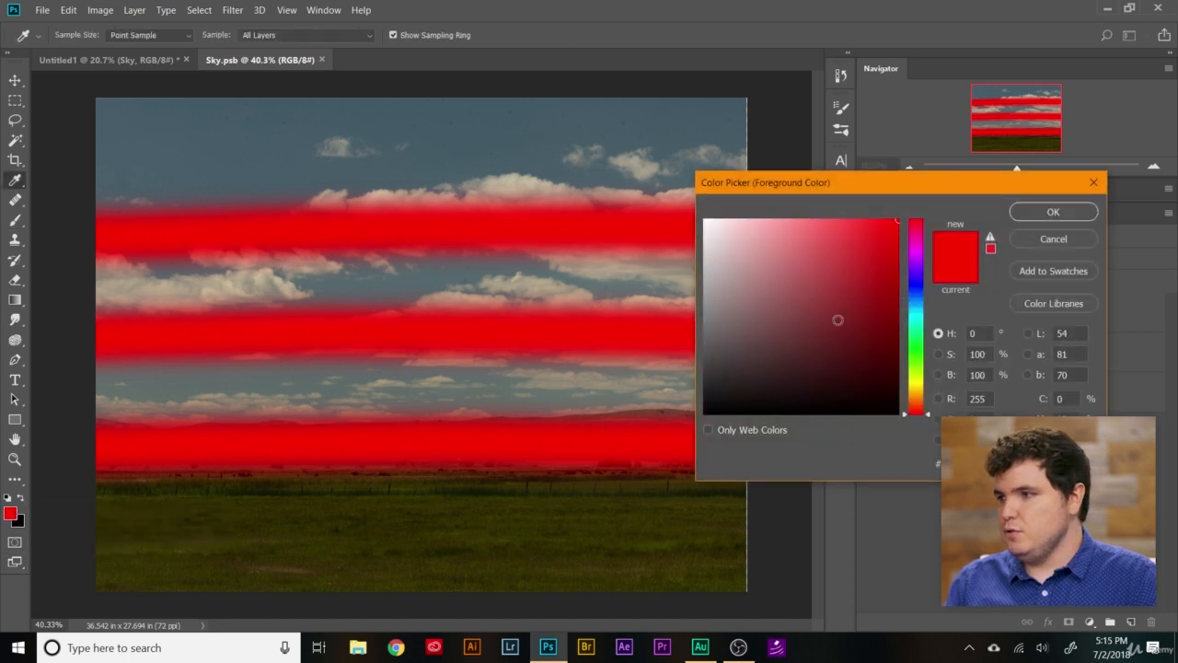
{"action": "left_click_drag", "start_coordinate": [913, 309], "coordinate": [915, 302]}
{"action": "left_click", "coordinate": [1054, 212]}
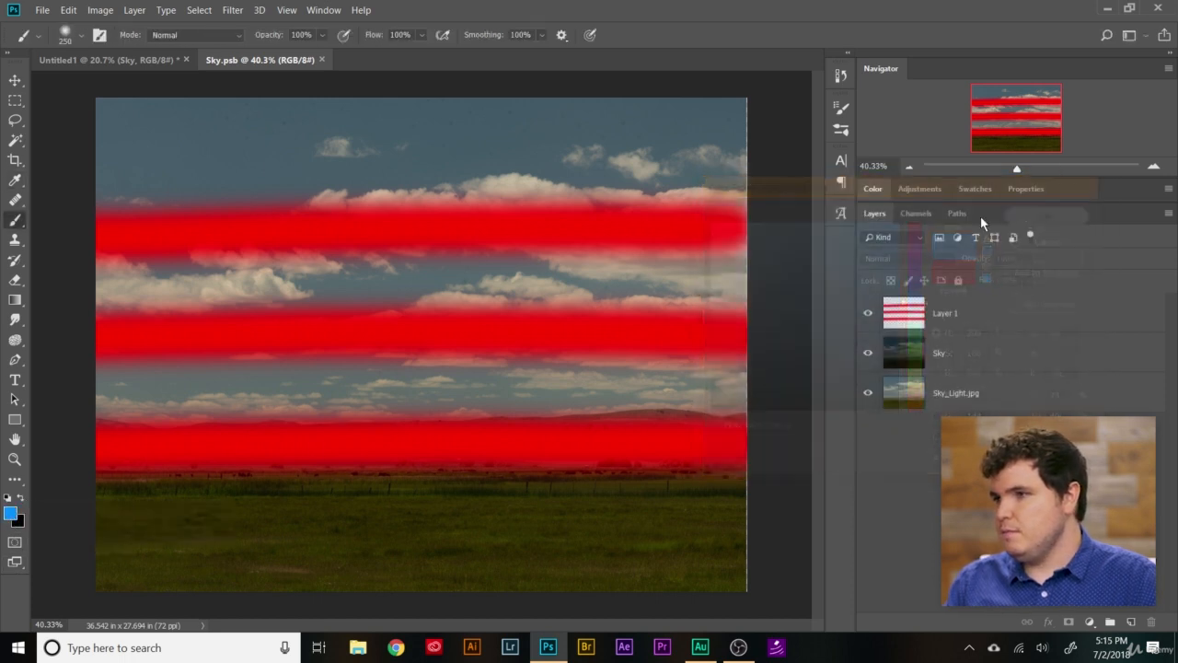
{"action": "left_click", "coordinate": [934, 323]}
{"action": "left_click_drag", "start_coordinate": [421, 138], "coordinate": [382, 598]}
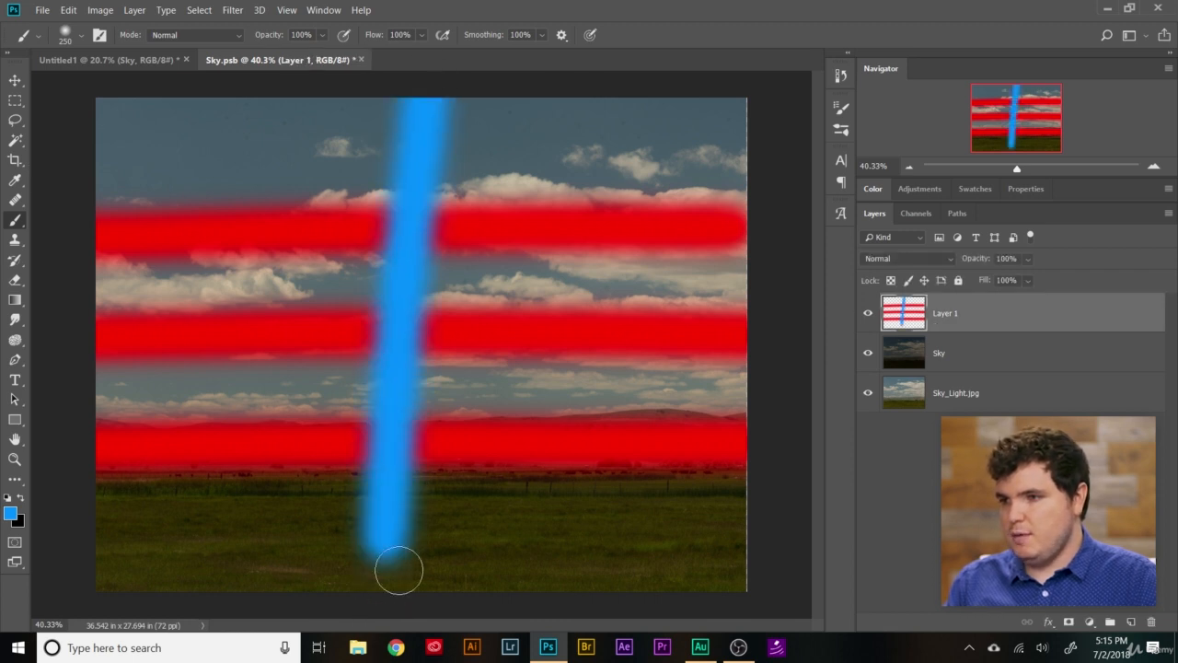
{"action": "left_click_drag", "start_coordinate": [527, 92], "coordinate": [482, 568]}
{"action": "left_click_drag", "start_coordinate": [345, 94], "coordinate": [271, 520]}
{"action": "key", "text": "ctrl+s"}
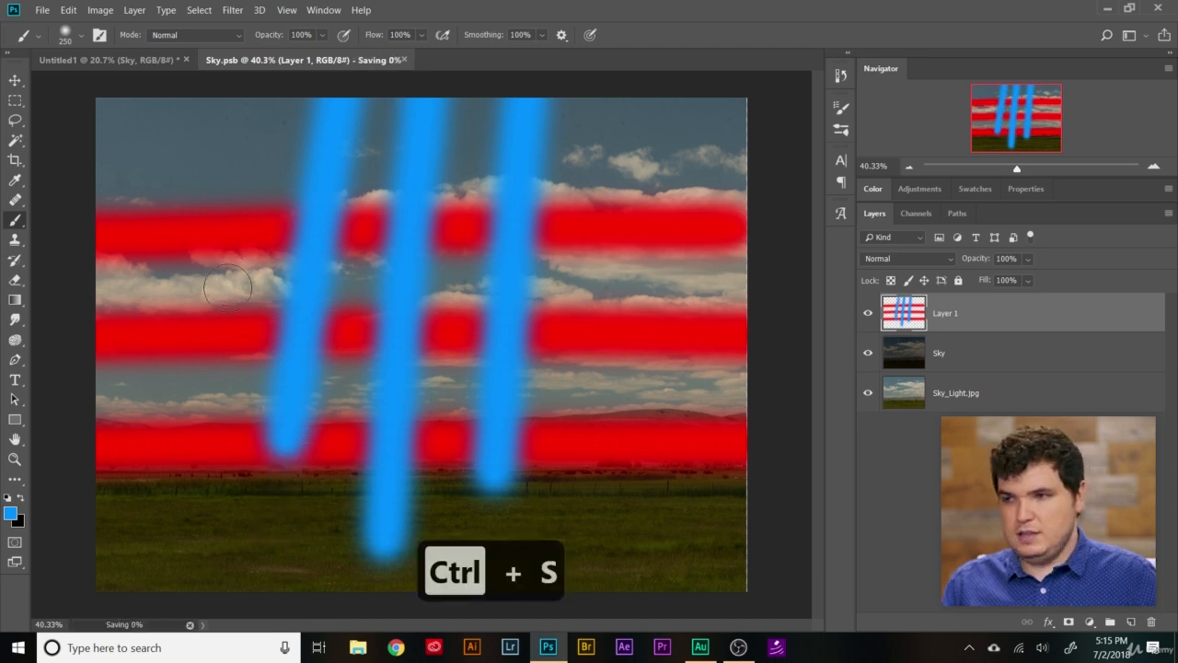
Return to the Untitled1 composite and undo the painted content updates and the resizing of the Sky smart object.
{"action": "left_click", "coordinate": [128, 62]}
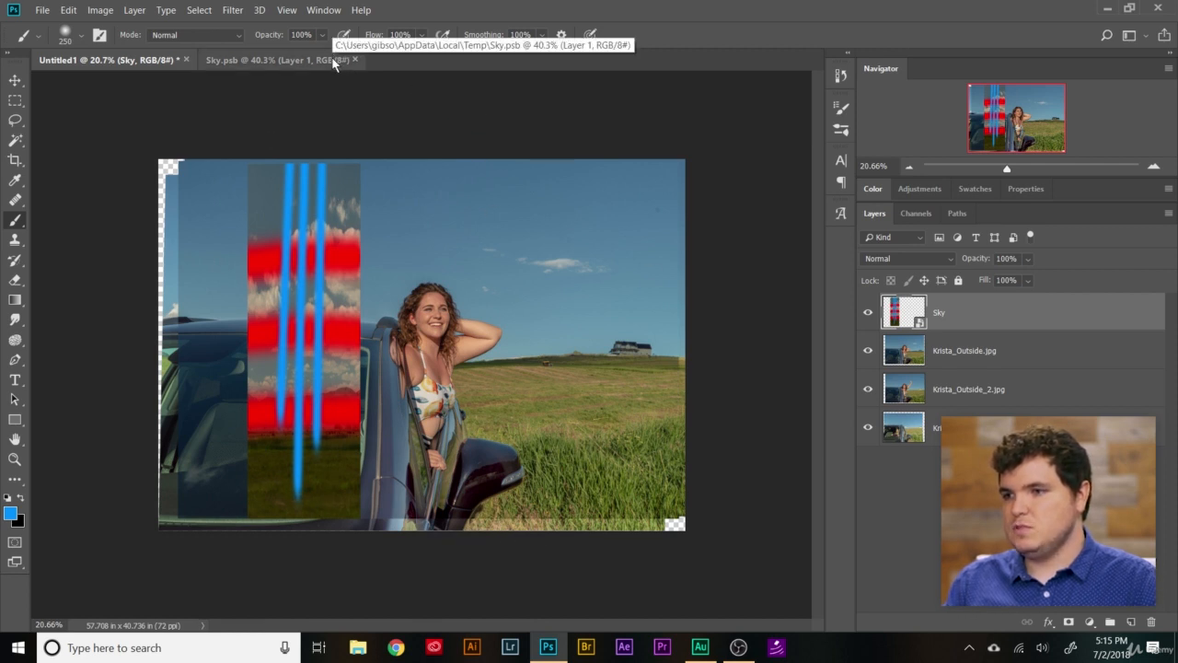
{"action": "key", "text": "ctrl+alt+z"}
{"action": "key", "text": "ctrl+alt+z"}
{"action": "key", "text": "ctrl+alt+z"}
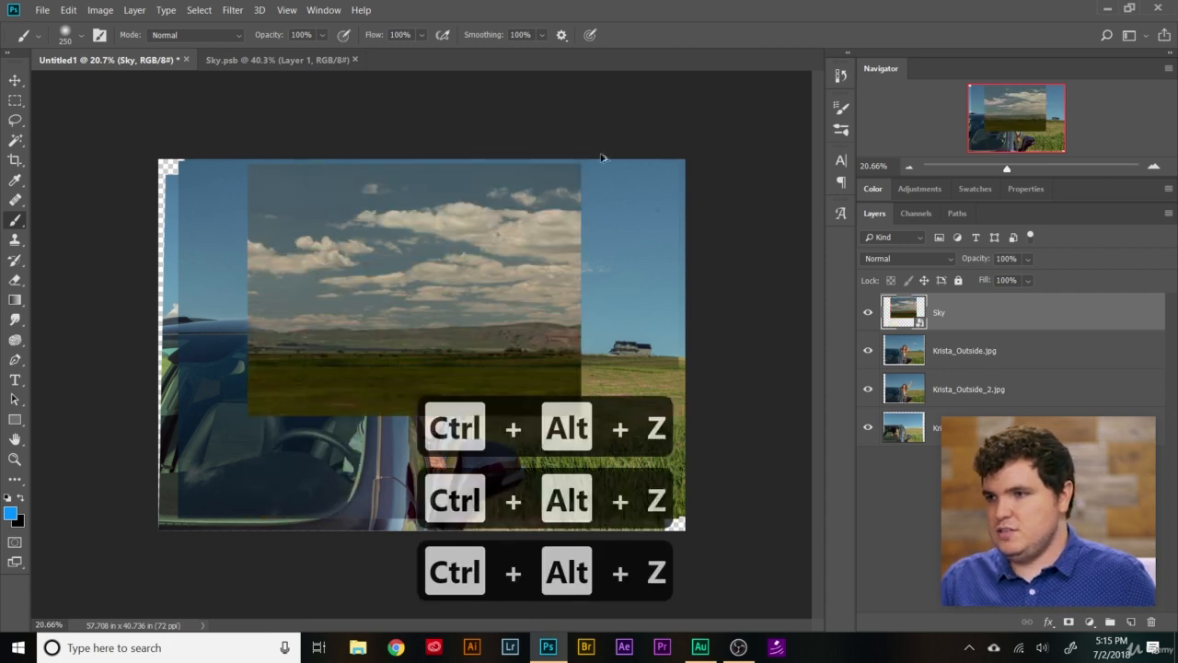